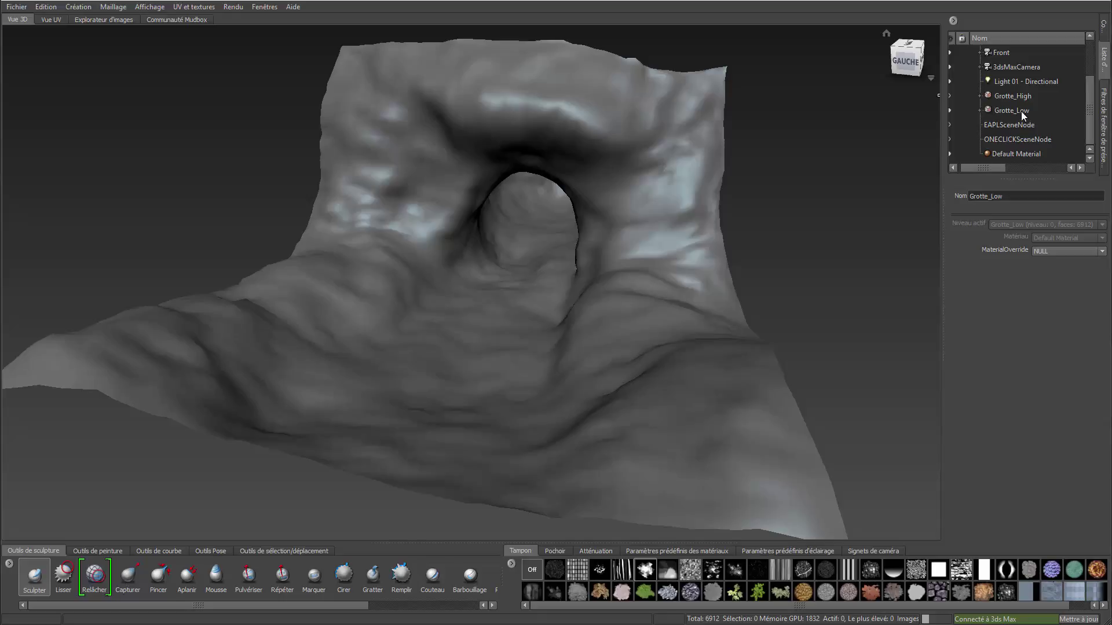
- Transfer details onto target Grotte_Low from source Grotte_High level 7
left_click(108, 7)
left_click(140, 204)
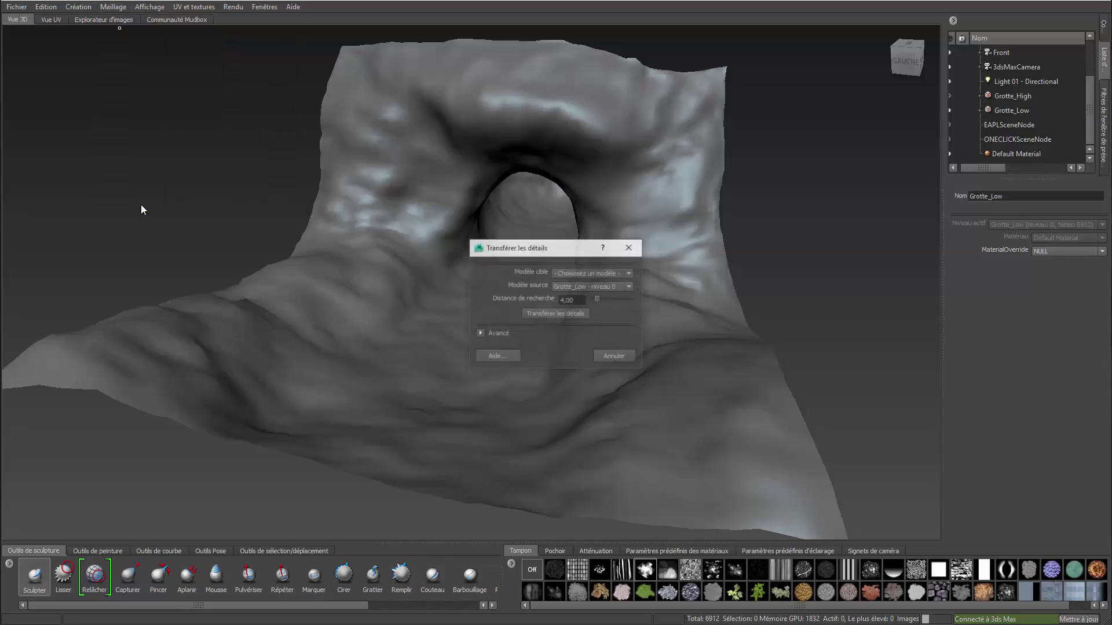
left_click(626, 274)
left_click(568, 290)
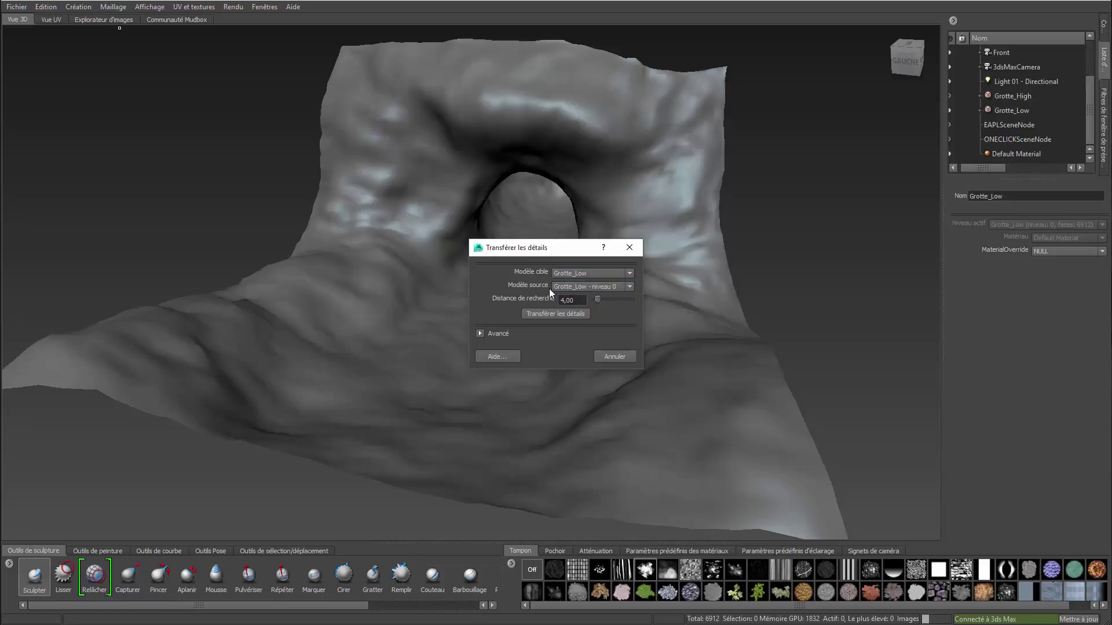
left_click(630, 285)
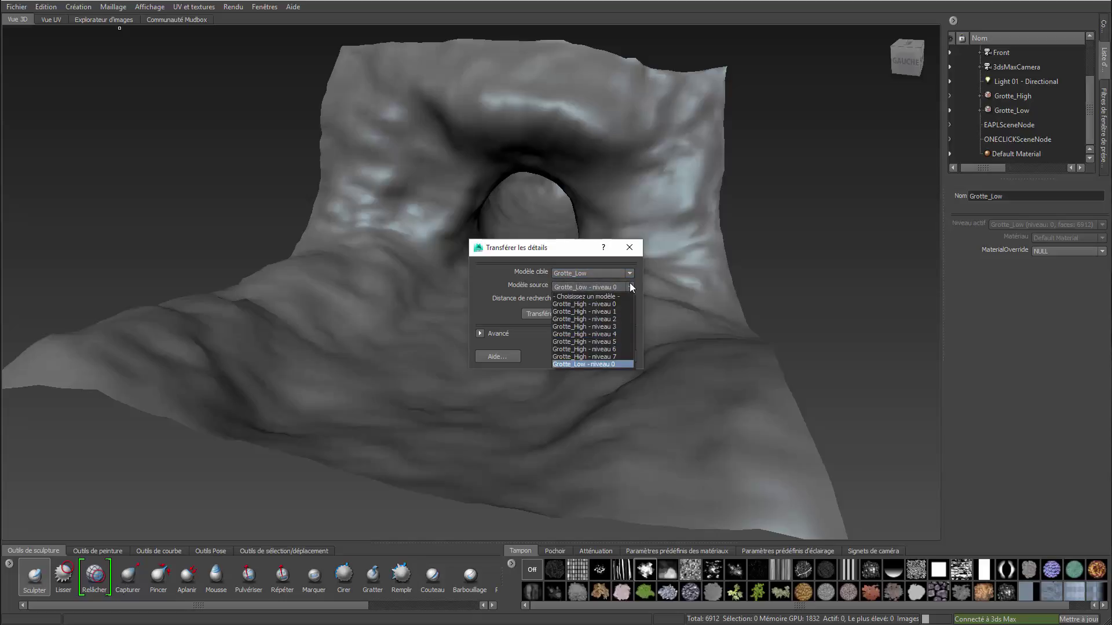
left_click(614, 355)
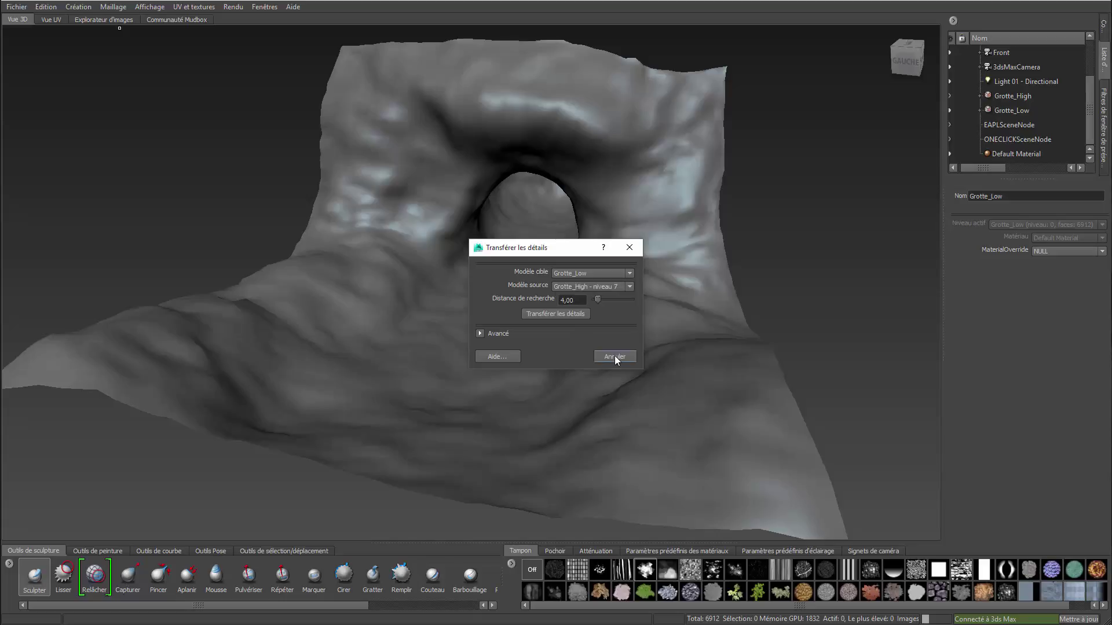
left_click(565, 314)
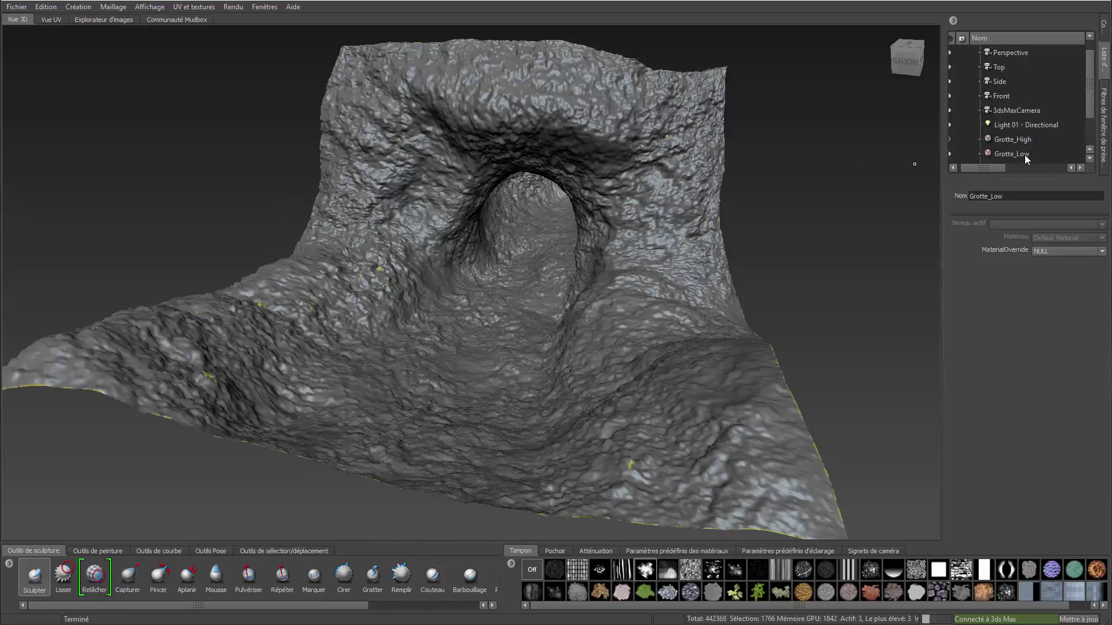
left_click(1024, 155)
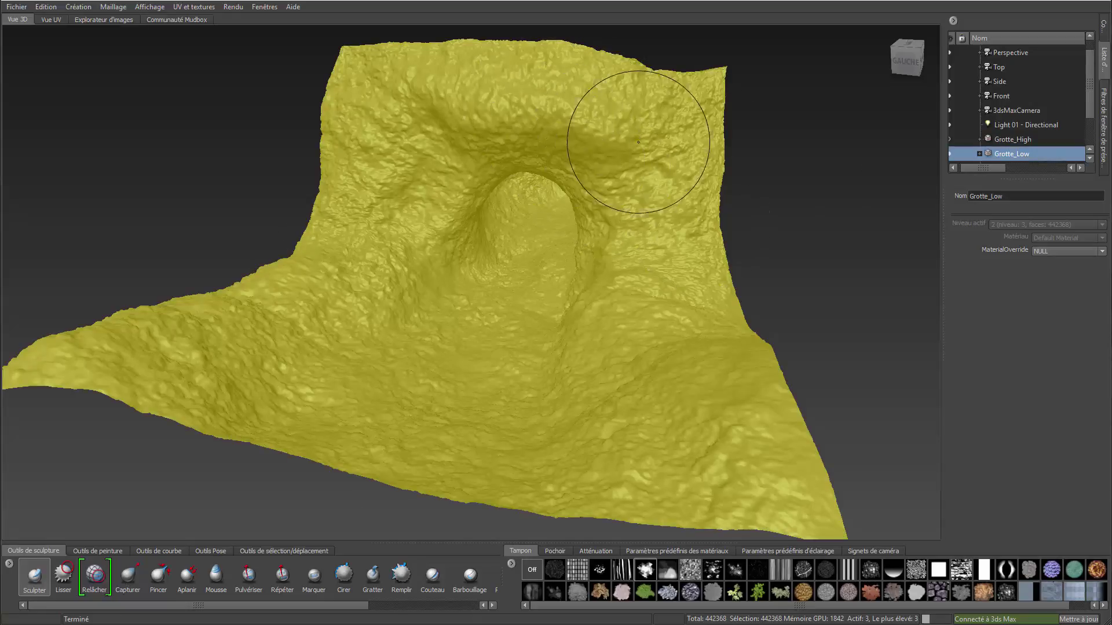
key("Page_Up")
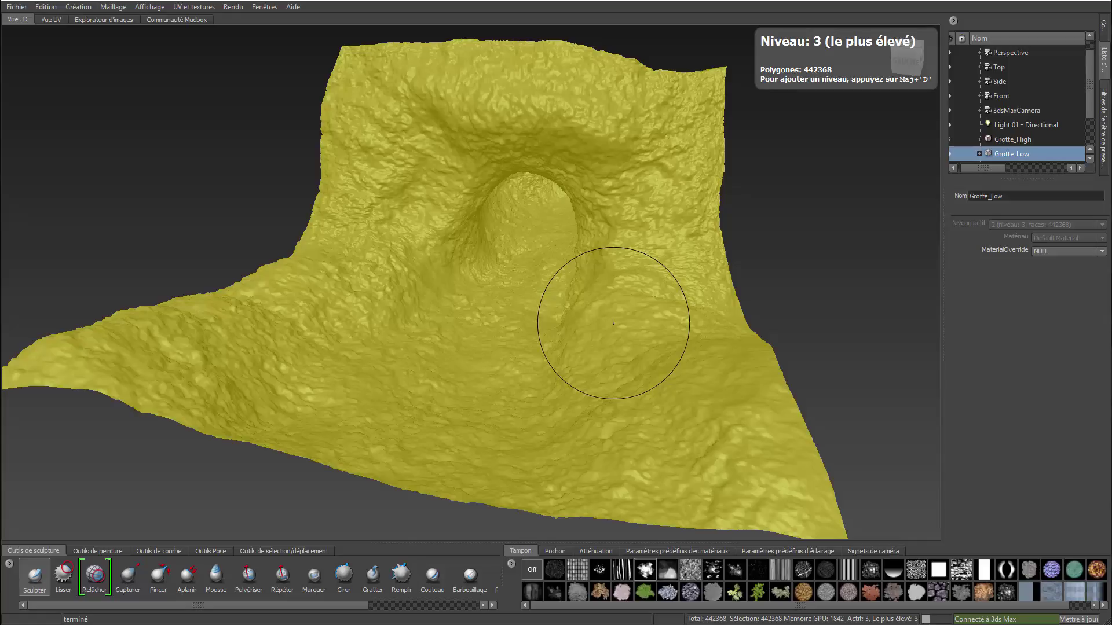
key("Page_Down")
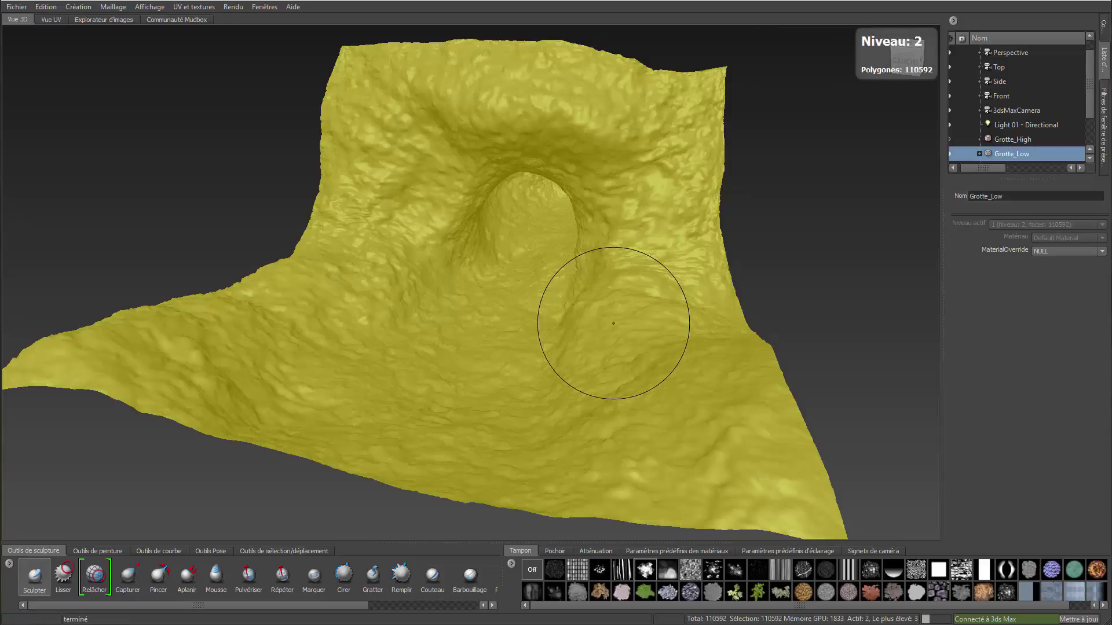
key("Page_Down")
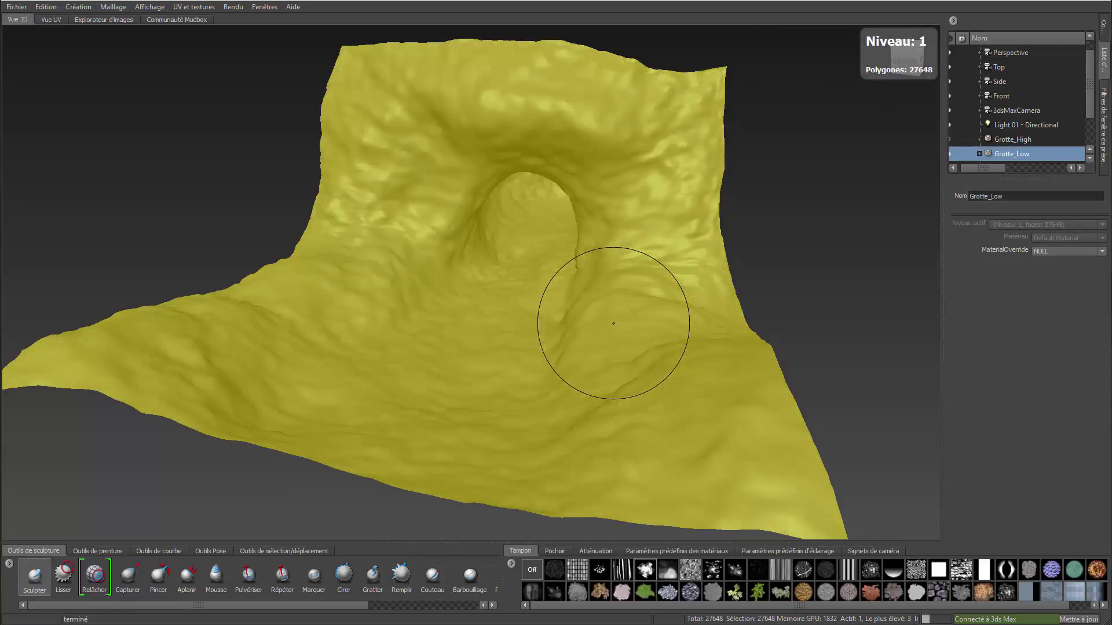
key("Page_Down")
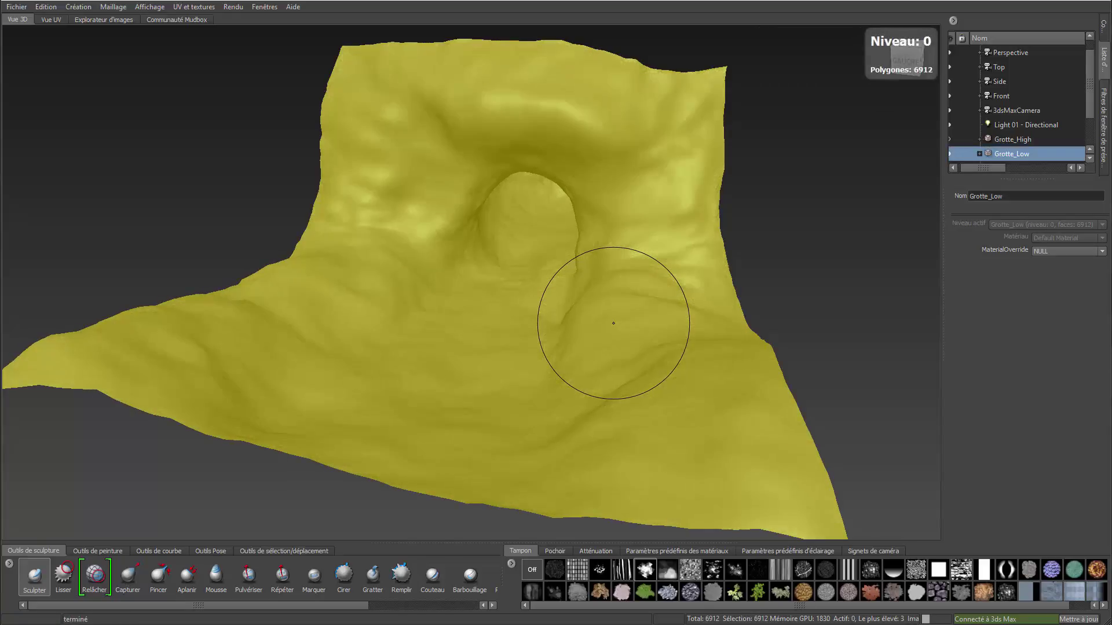
key("Page_Up")
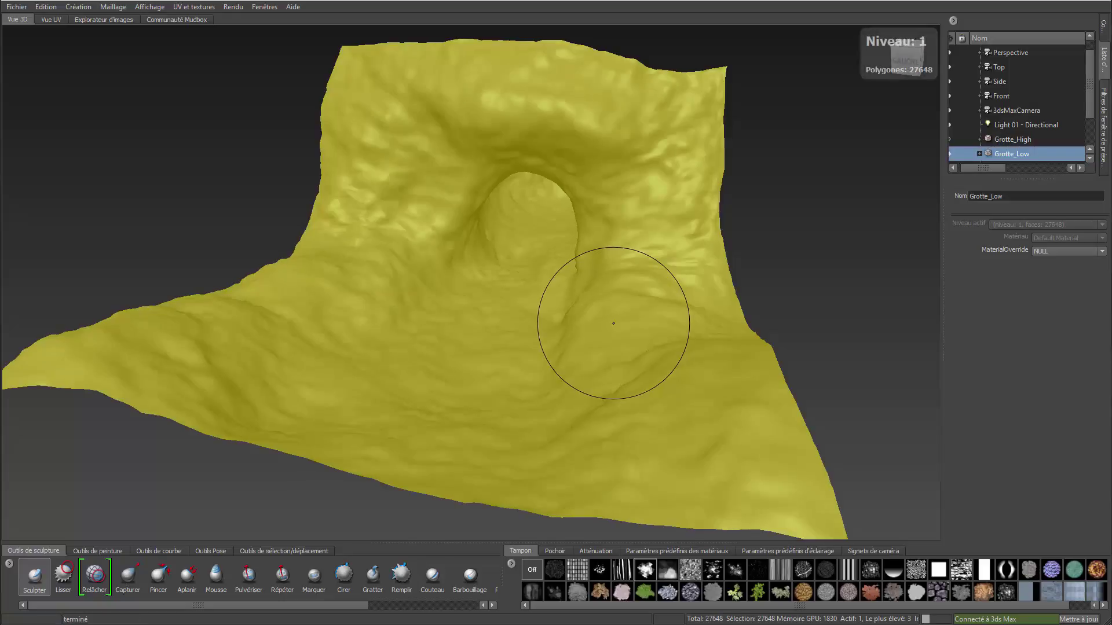
key("Page_Up")
key("Page_Up")
key("Page_Down")
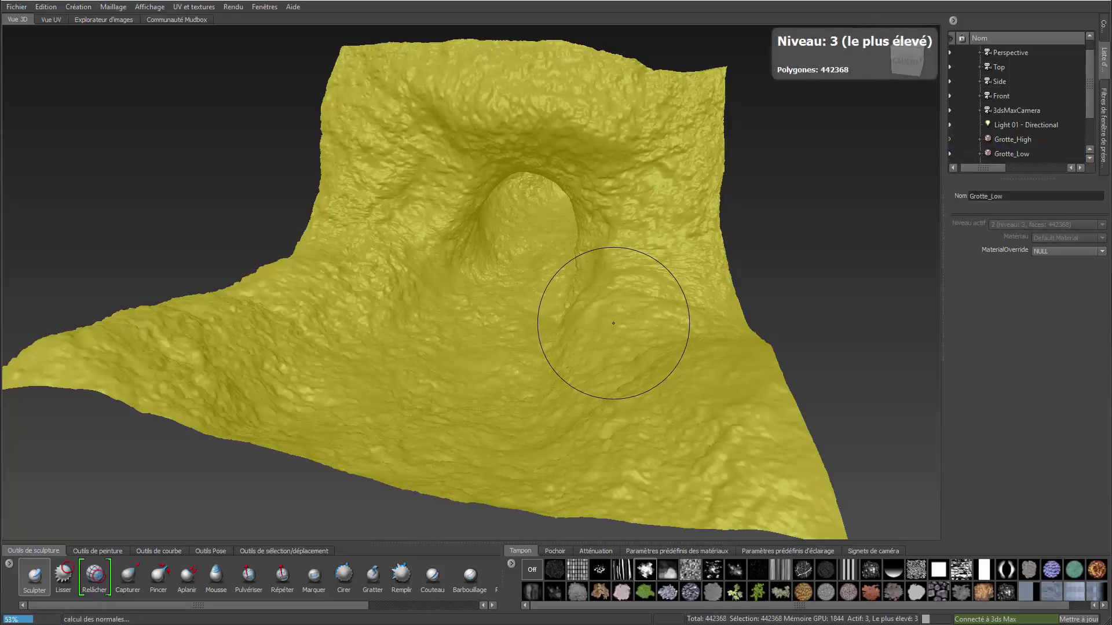
key("Page_Up")
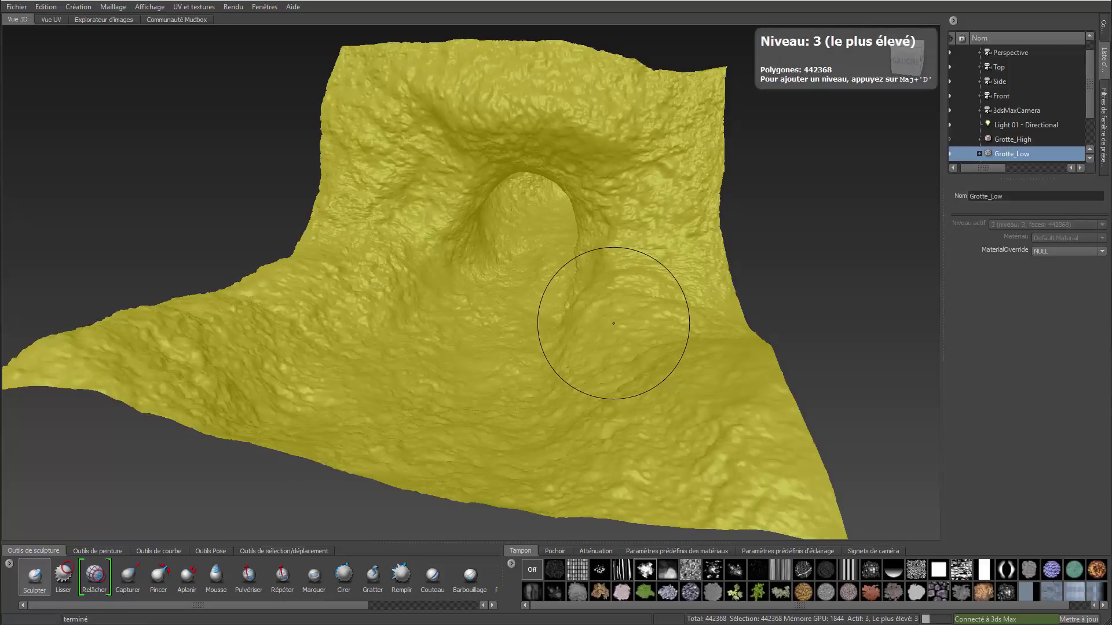
key("Page_Down")
key("Page_Down")
key("Page_Down")
key("Page_Up")
key("Page_Up")
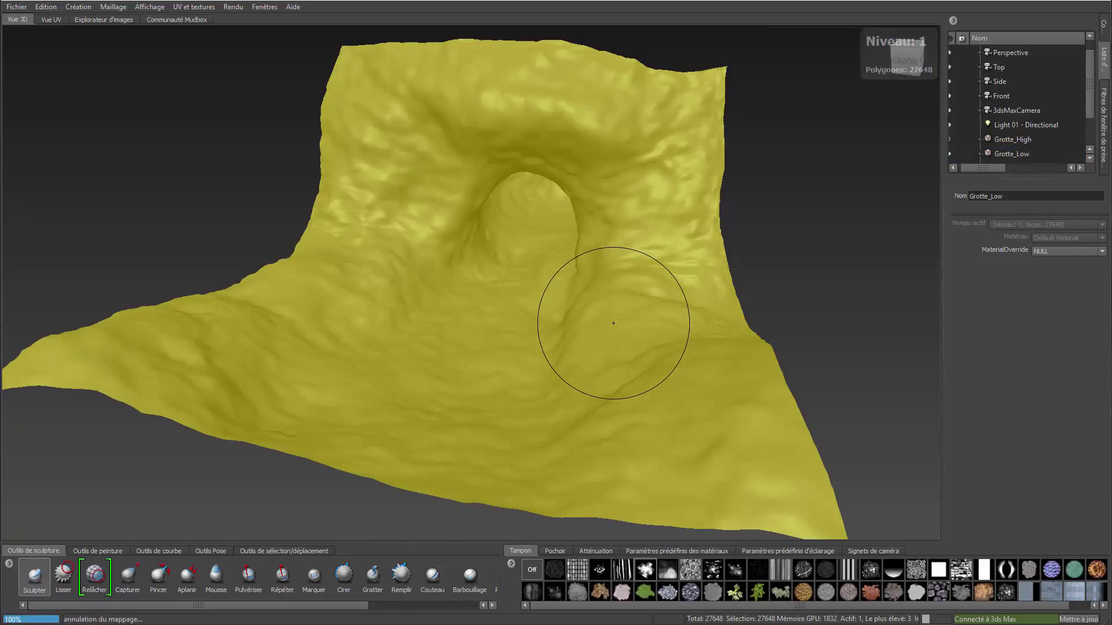
key("Page_Up")
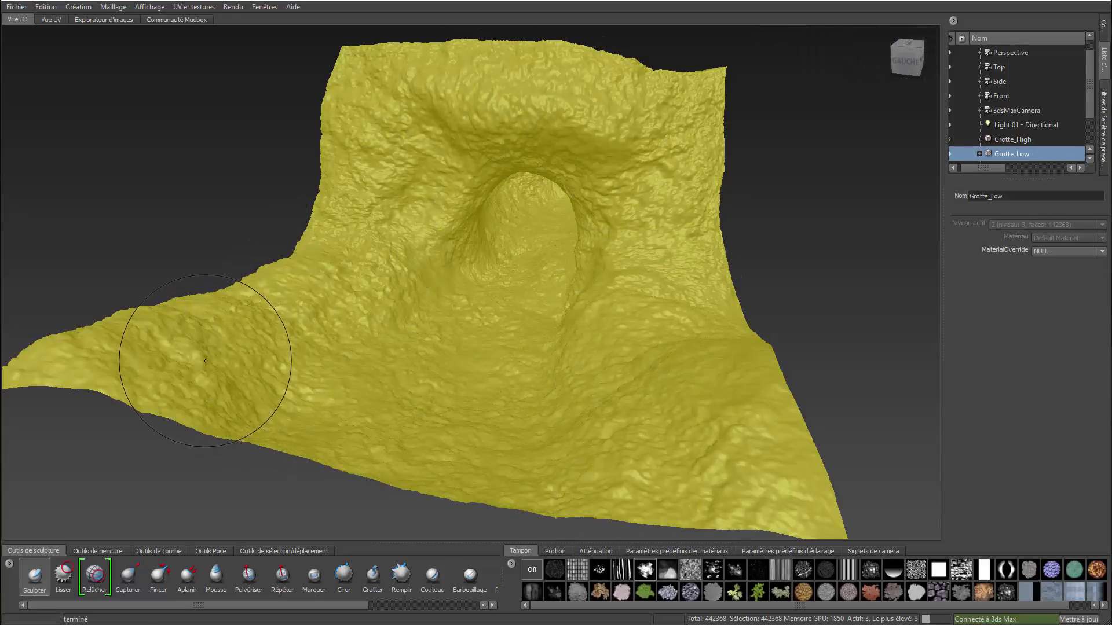
key("Page_Up")
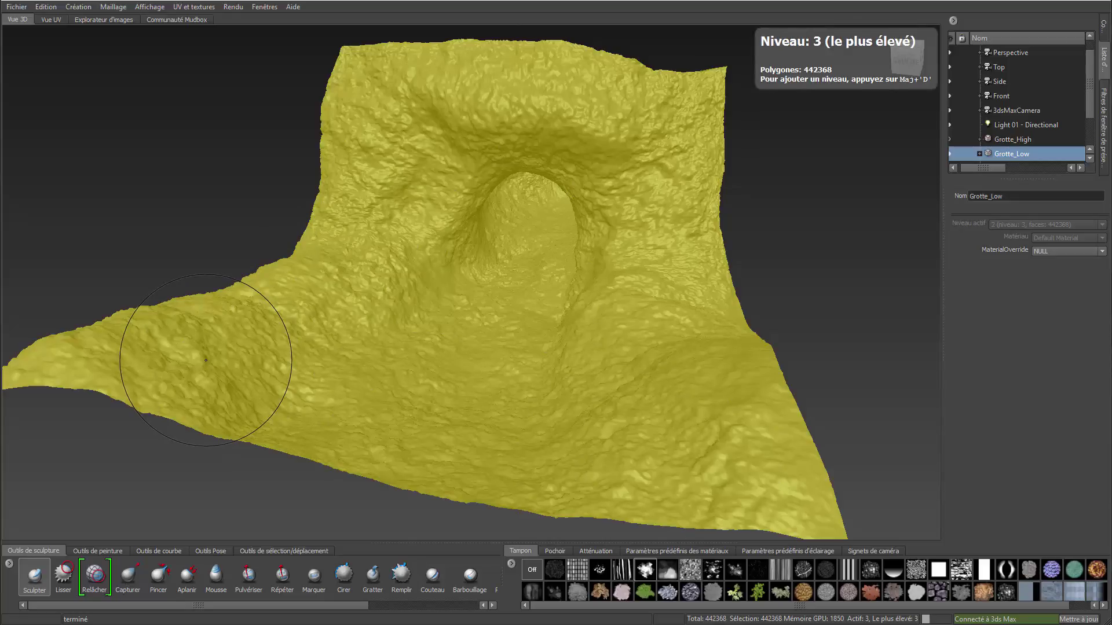
key("Page_Down")
key("Page_Down")
key("Page_Down")
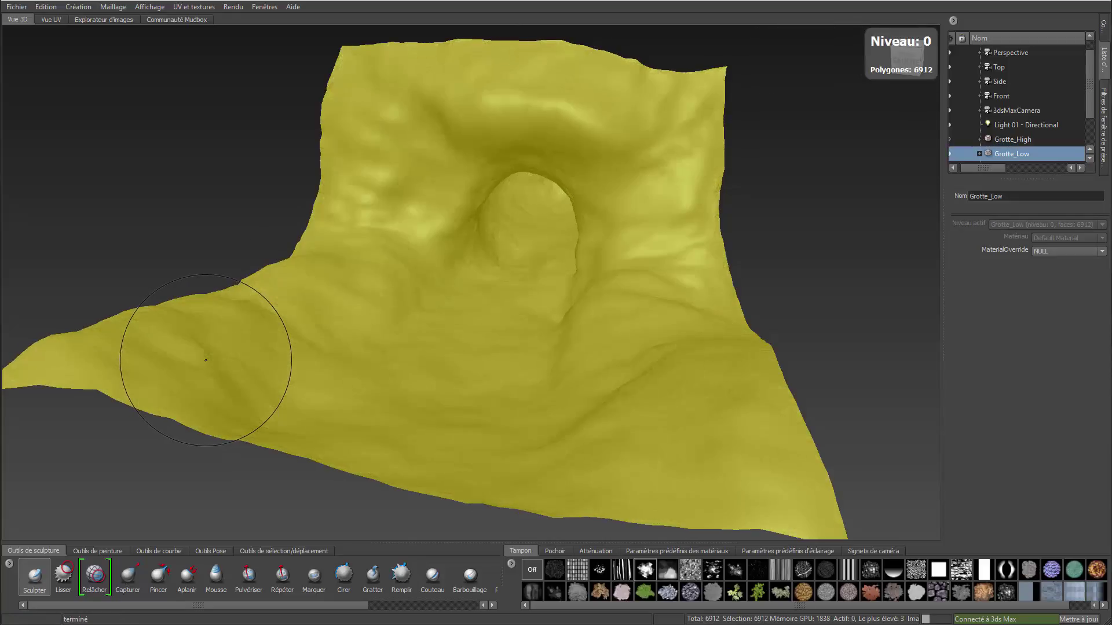
key("Page_Up")
key("Page_Up")
key("Page_Up")
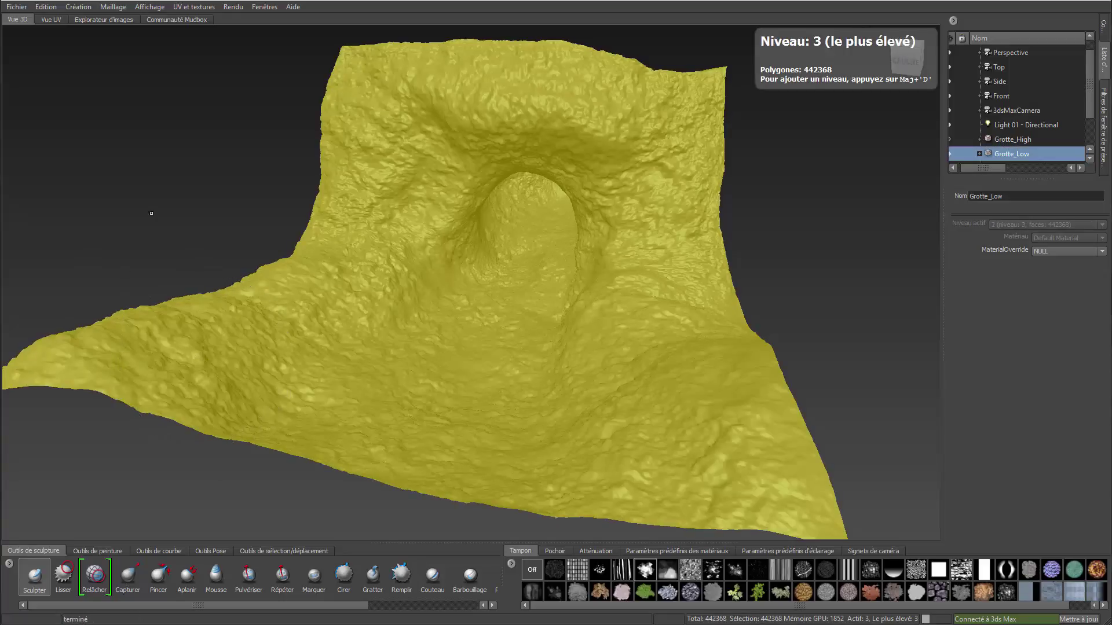
left_click(207, 7)
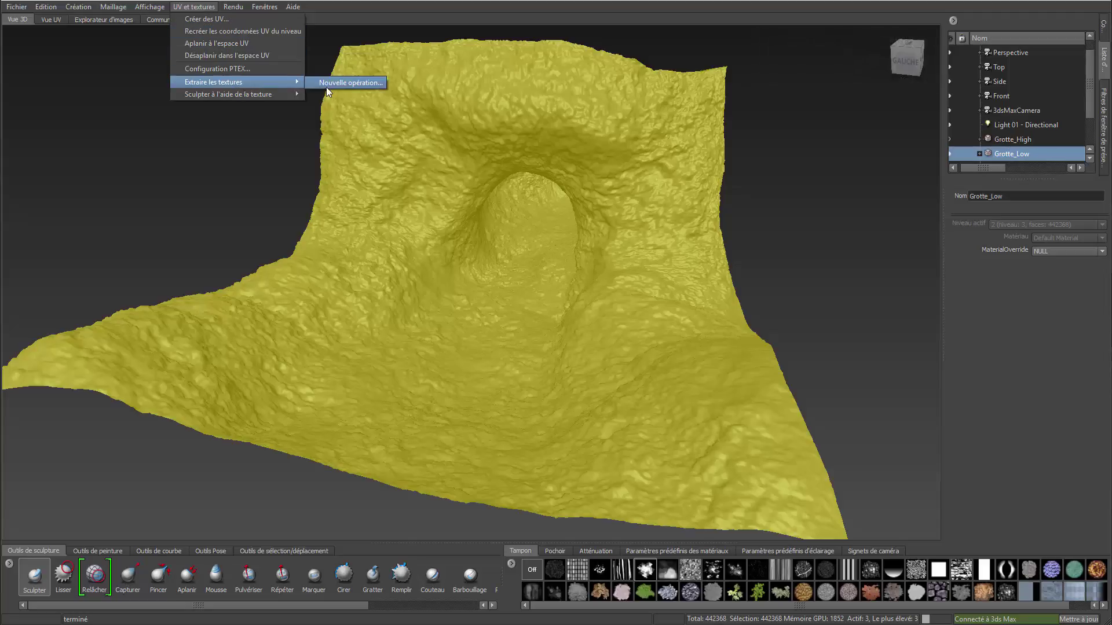
- Create a new texture extraction operation named 'Normale' with Normal Map ticked
left_click(328, 87)
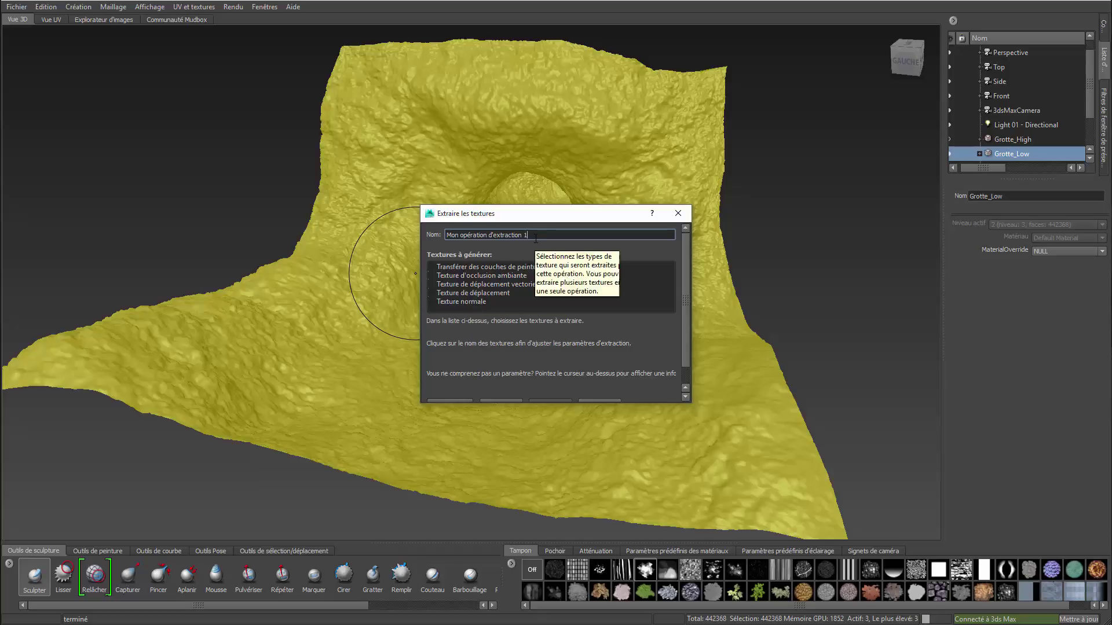
triple_click(487, 234)
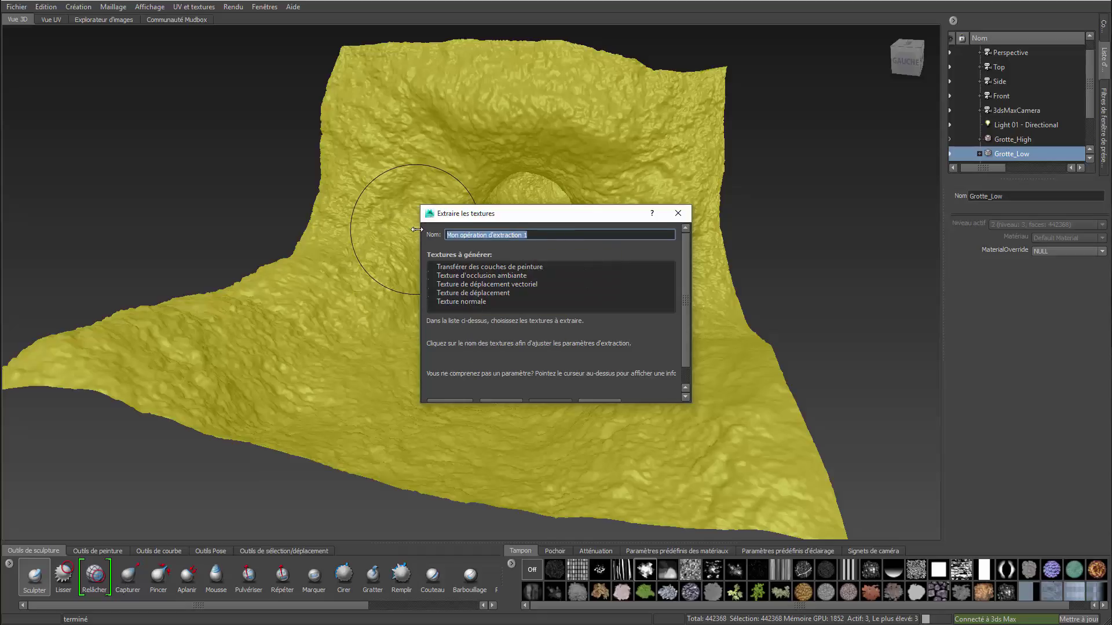
type("Normale")
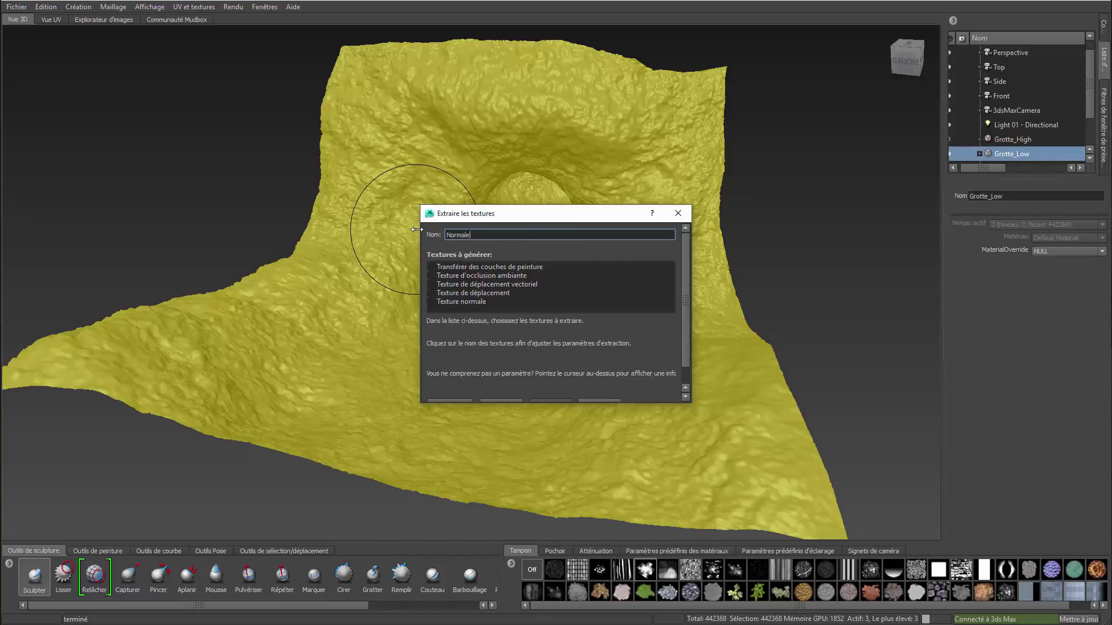
left_click(461, 301)
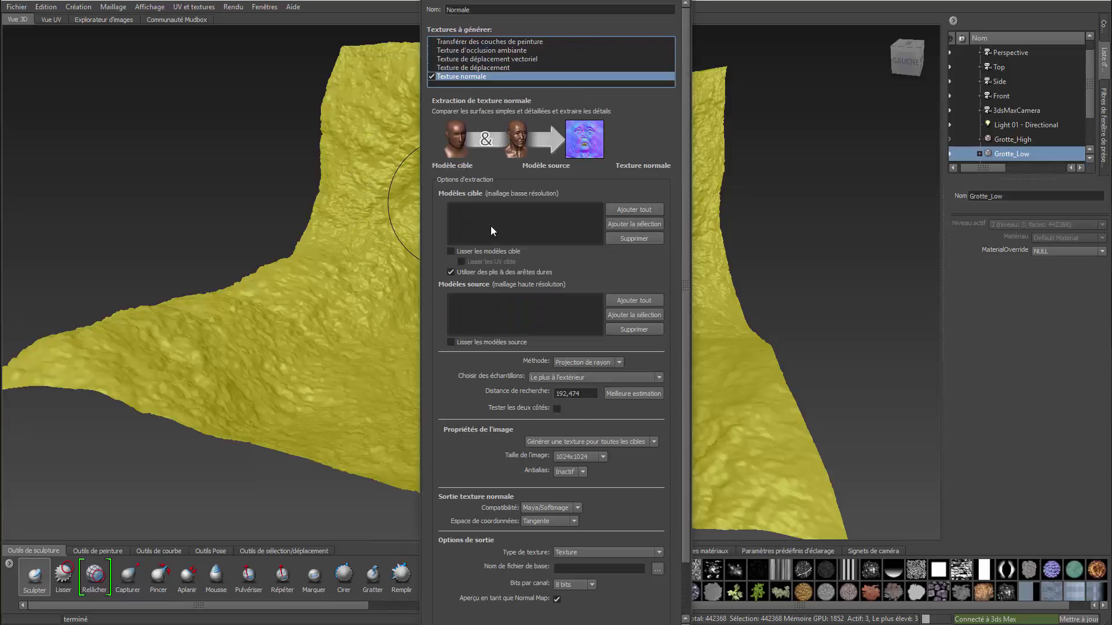
- Set smoothed Grotte_Low as the only target model, removing Grotte_High
left_click_drag(568, 1, 258, 7)
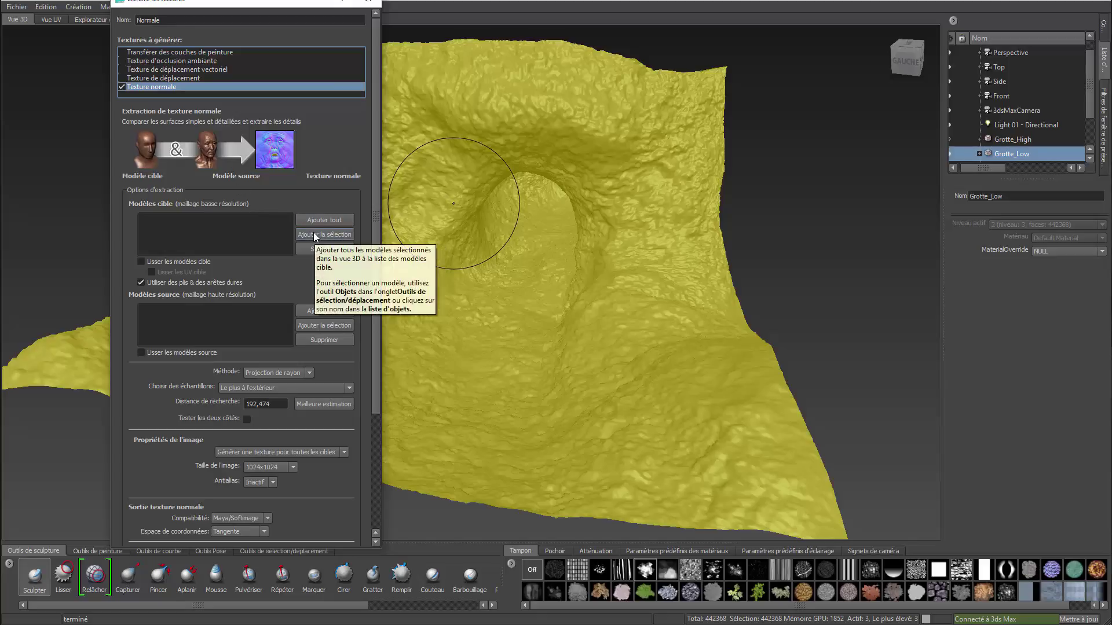
left_click(1018, 155)
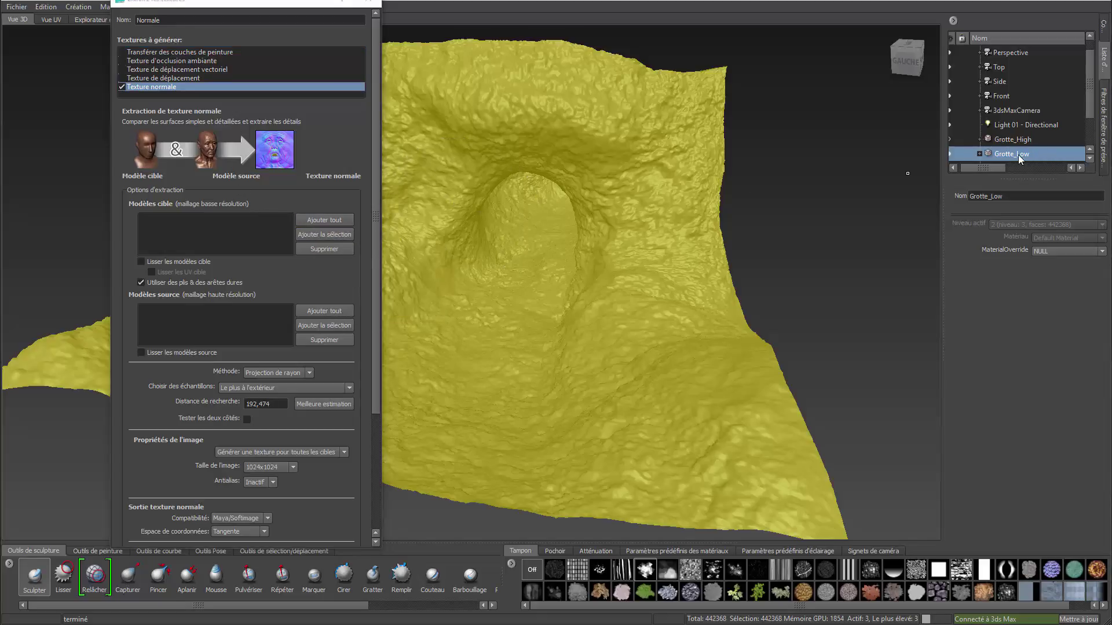
left_click(316, 236)
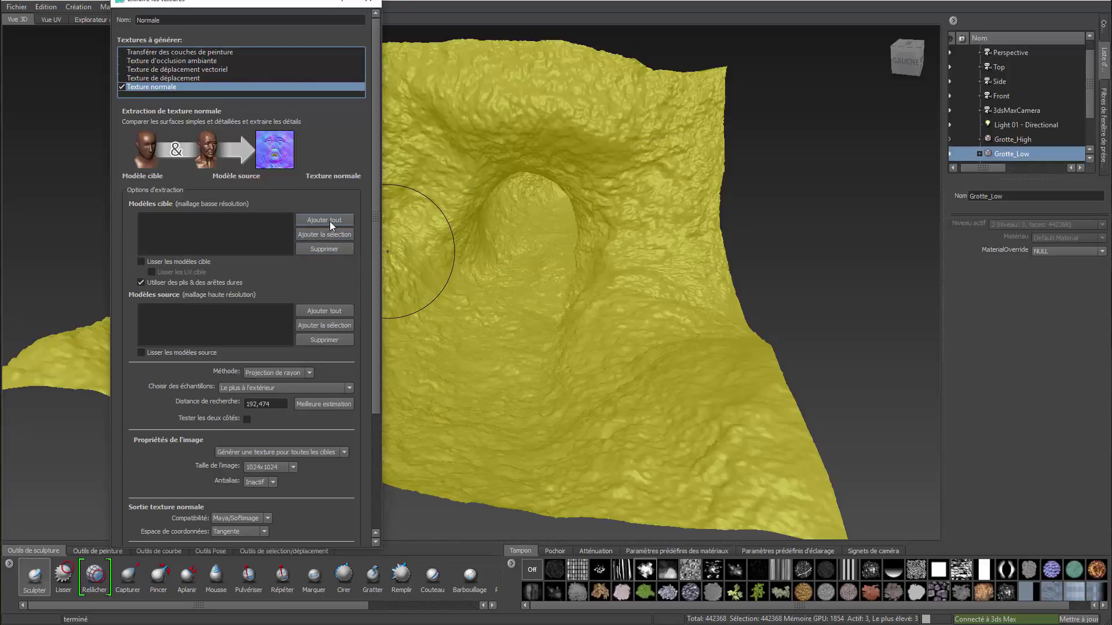
left_click(330, 223)
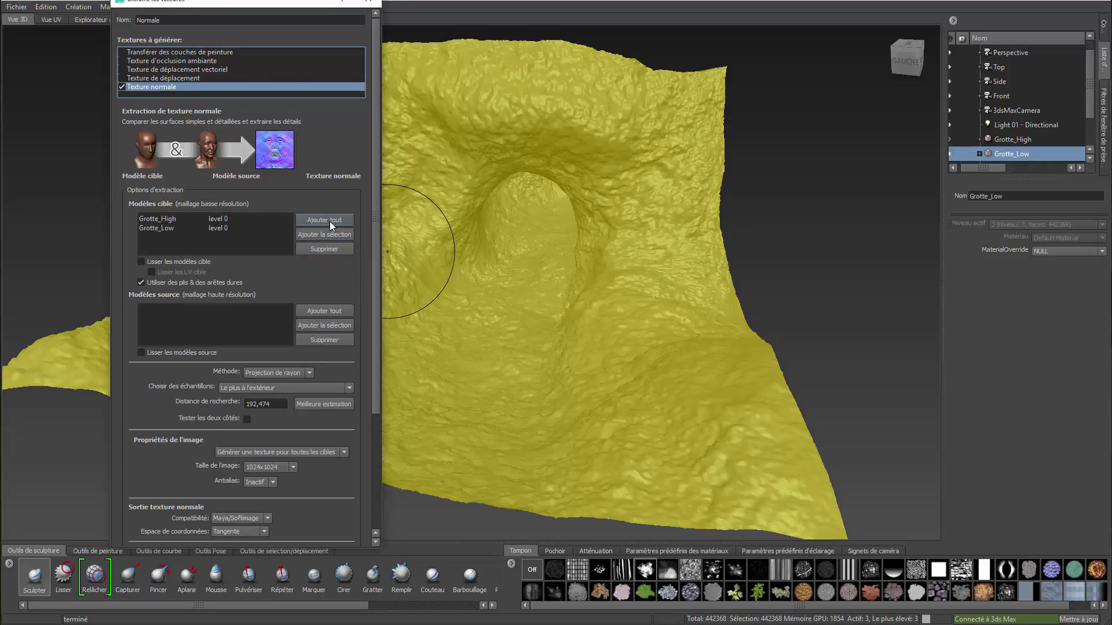
left_click(176, 220)
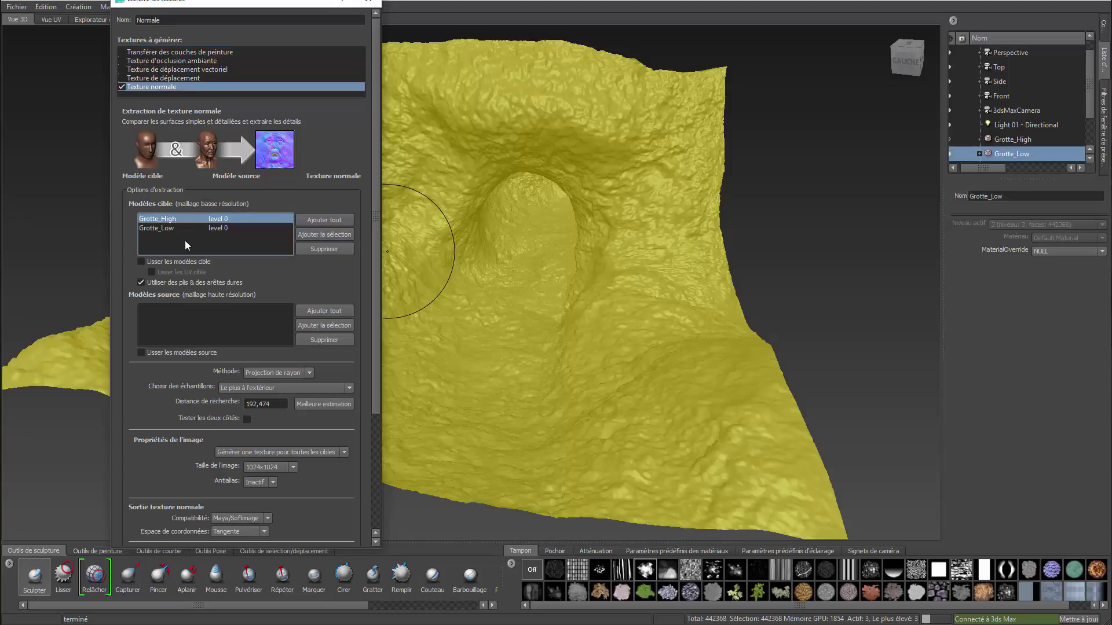
left_click(318, 249)
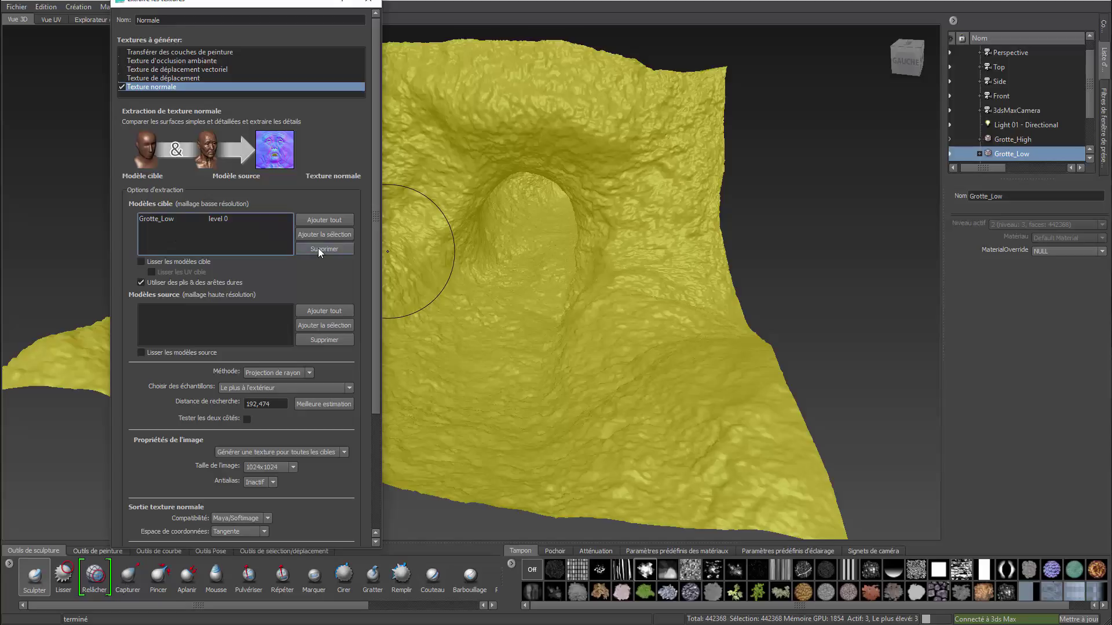
left_click(143, 263)
- Add all meshes as source models, then remove Grotte_High from the sources
left_click(335, 307)
left_click(165, 320)
left_click(167, 311)
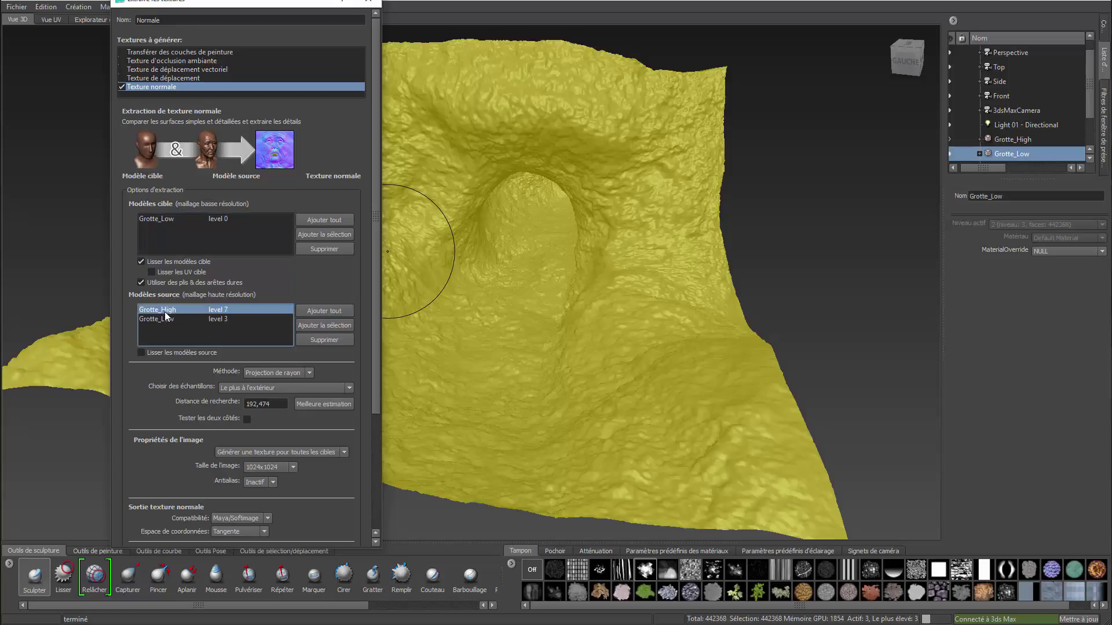
left_click(330, 338)
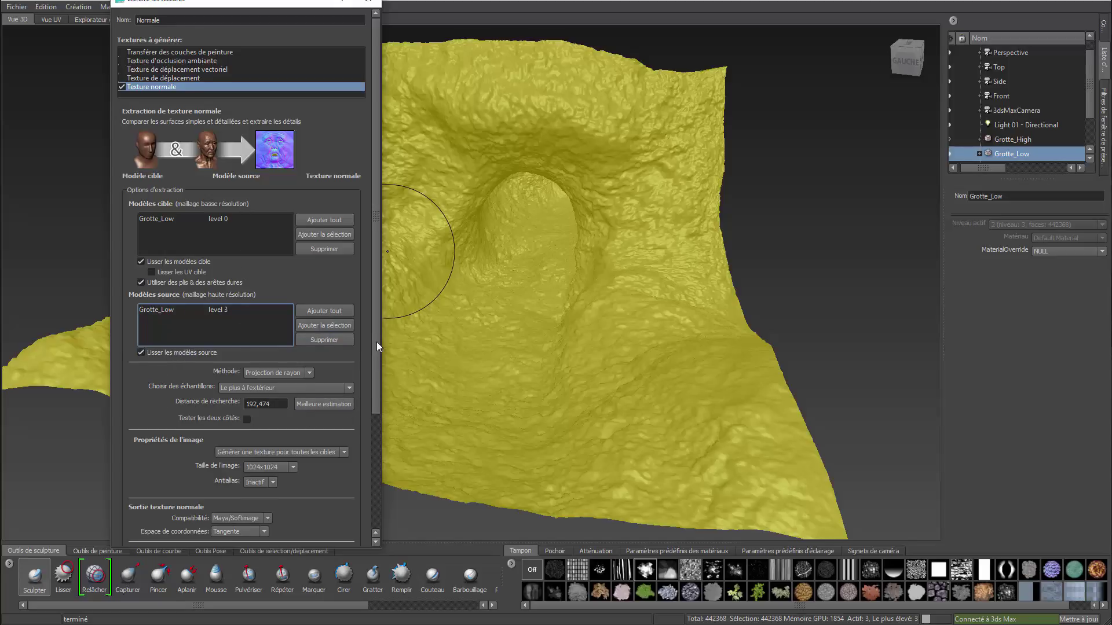
left_click_drag(376, 342, 363, 475)
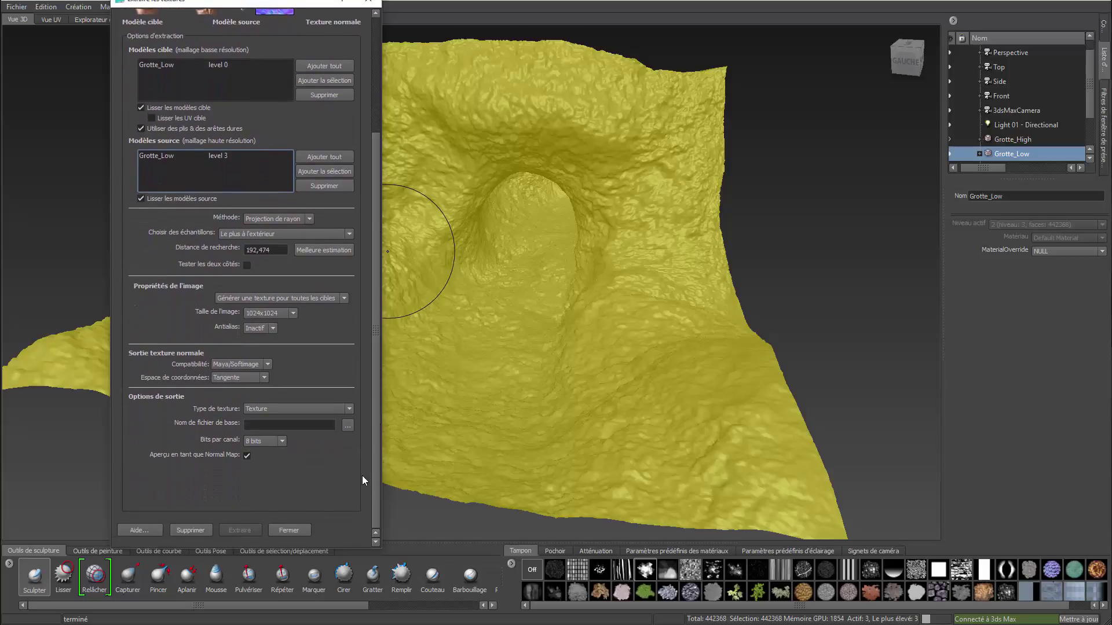
- Set image size 4096x4096, antialiasing 2X and 3ds Max compatibility
left_click(294, 313)
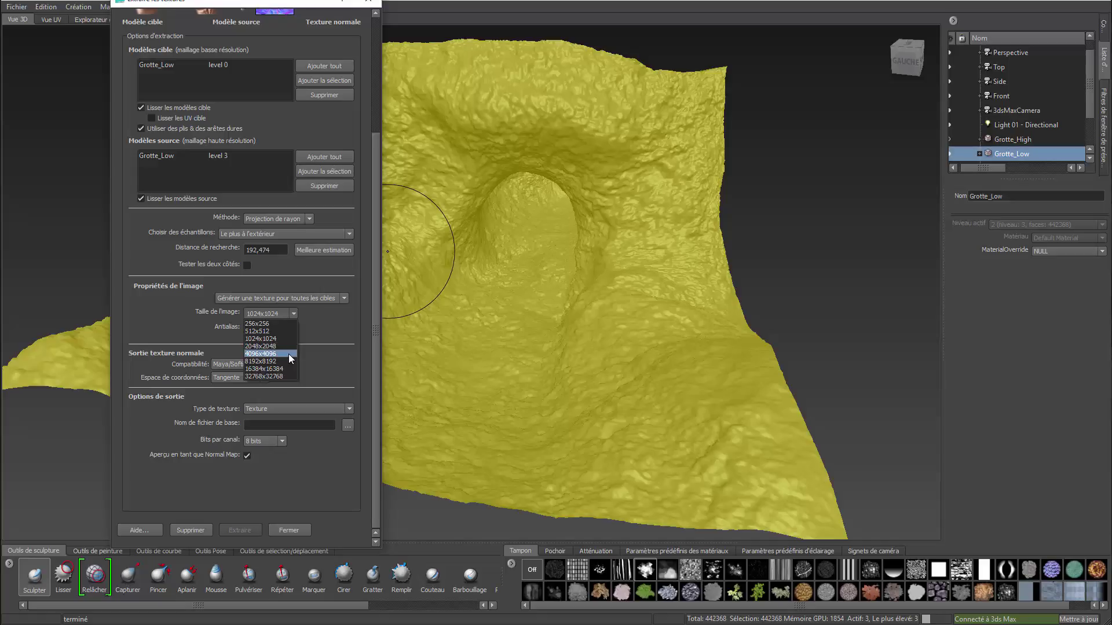
left_click(288, 354)
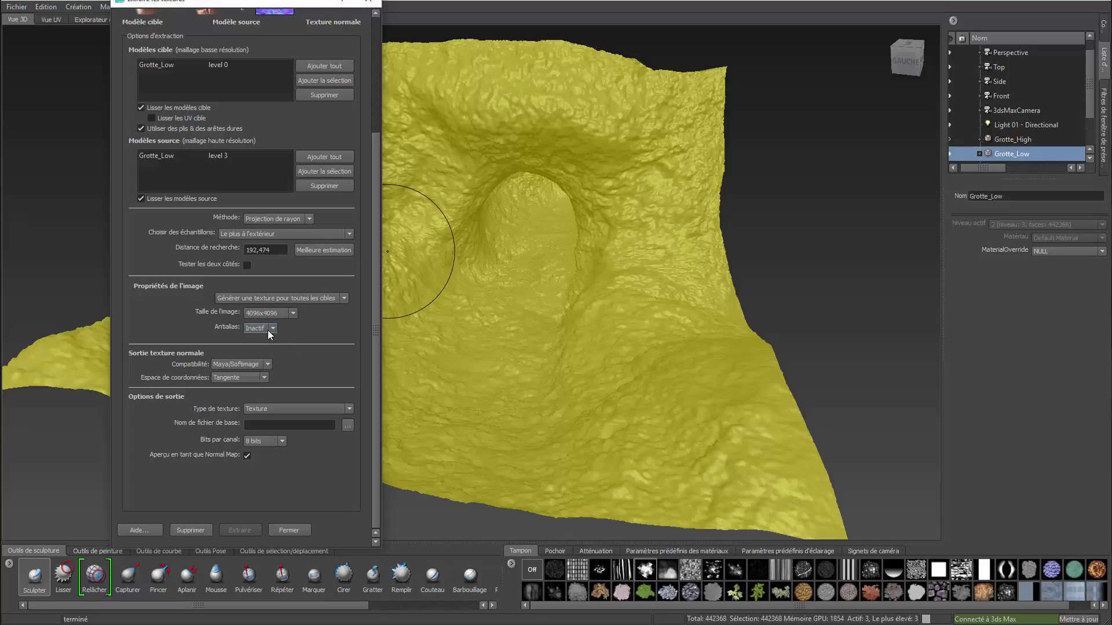
left_click(273, 329)
left_click(260, 348)
left_click(250, 366)
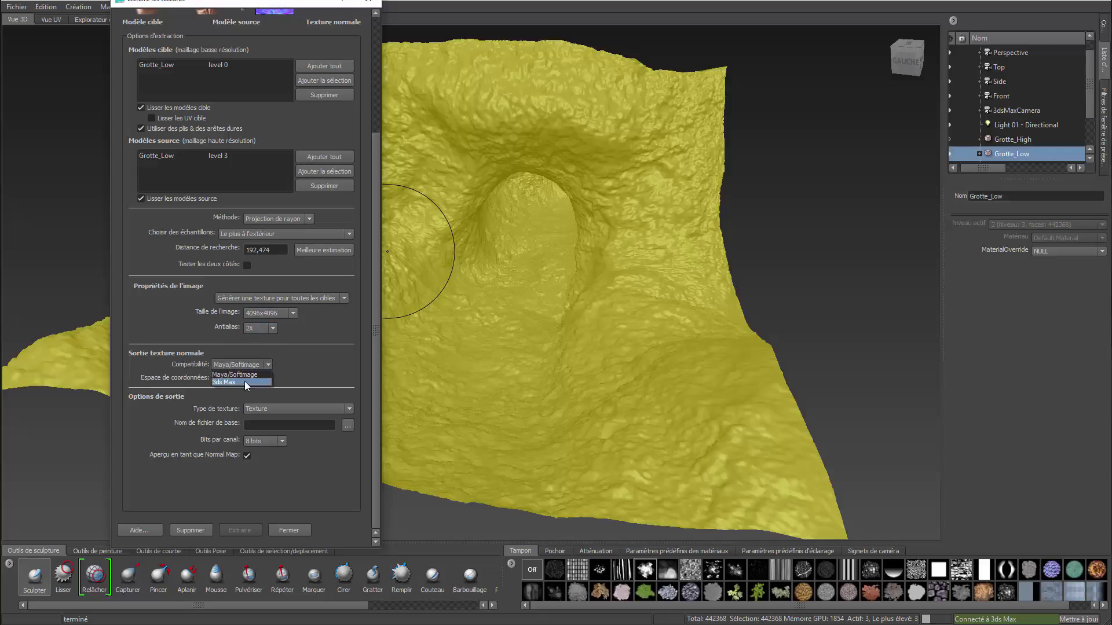
- Browse to 3dsMax scenes > ABA_Grotte and create a new folder named Maps
left_click(343, 429)
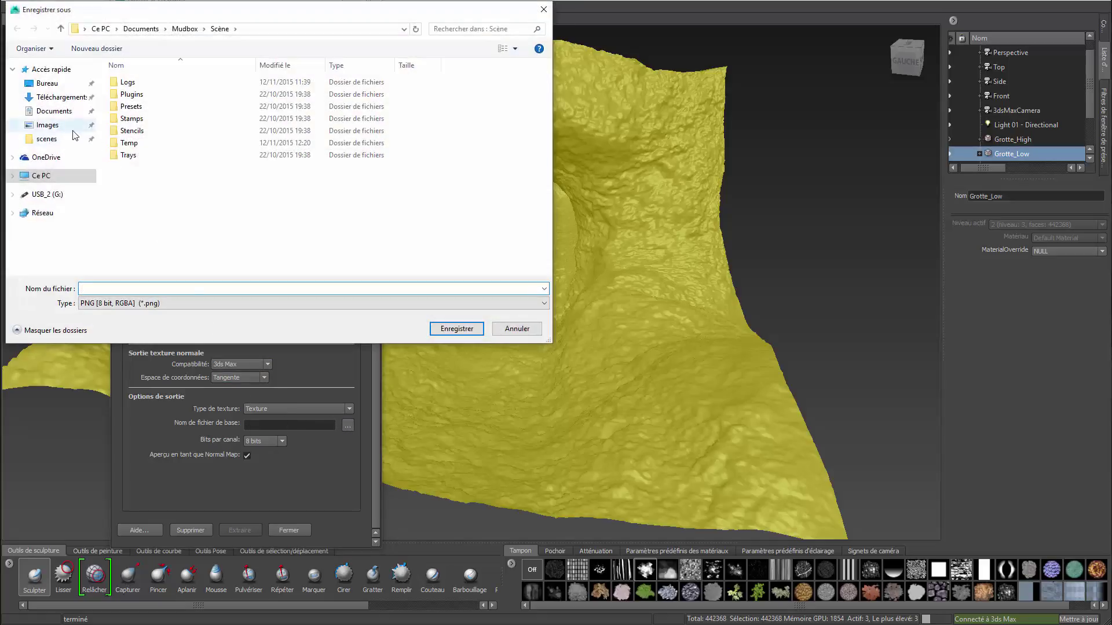
left_click(51, 141)
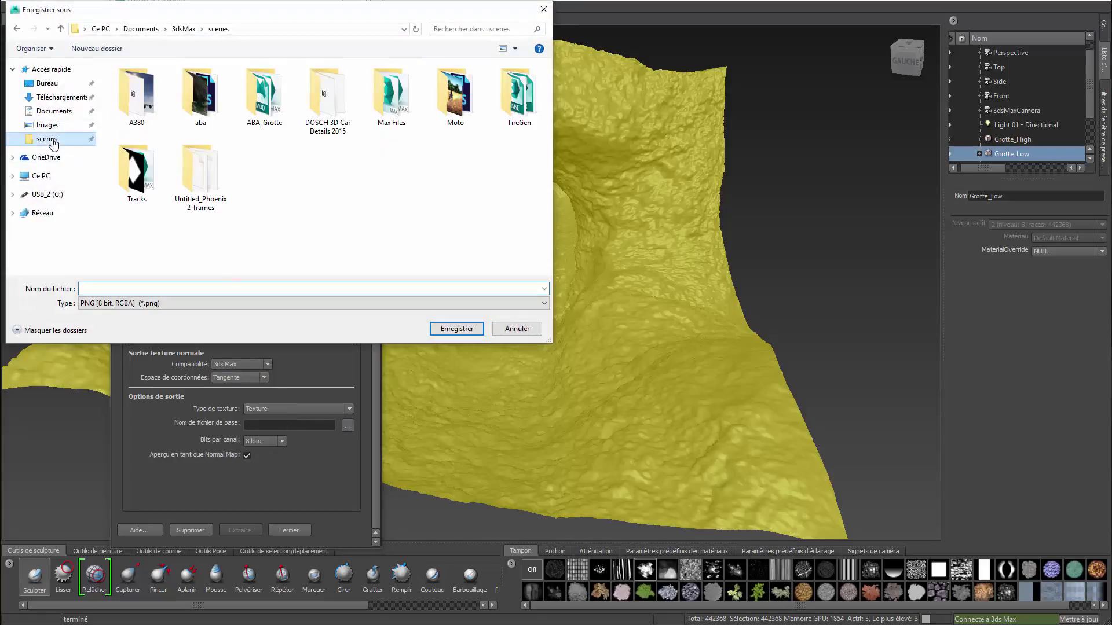
double_click(274, 114)
right_click(221, 154)
mouse_move(254, 276)
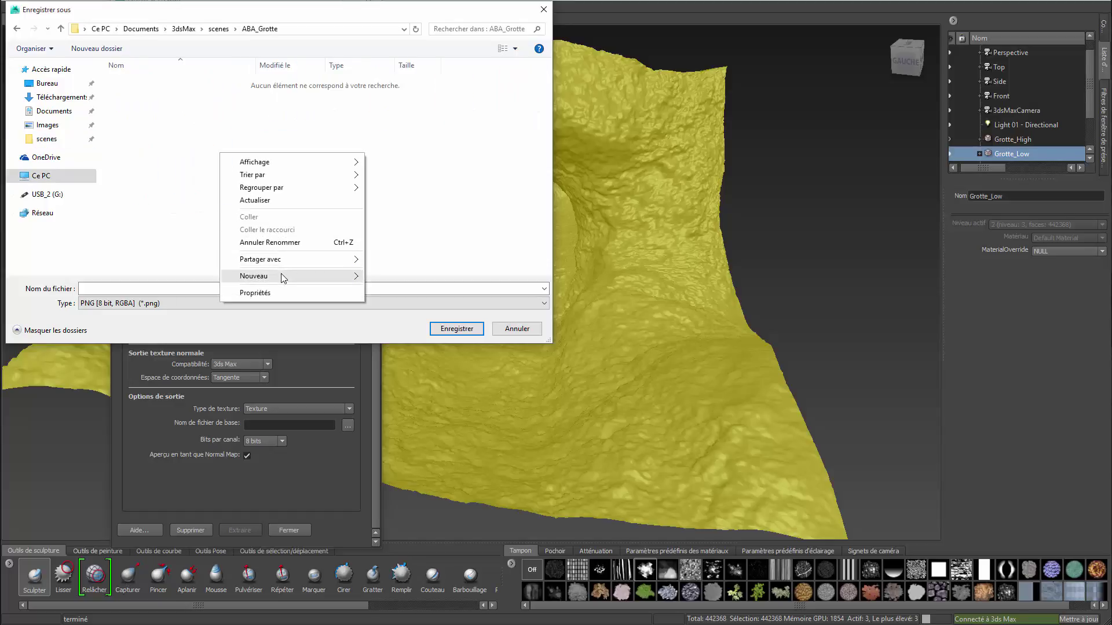
left_click(380, 276)
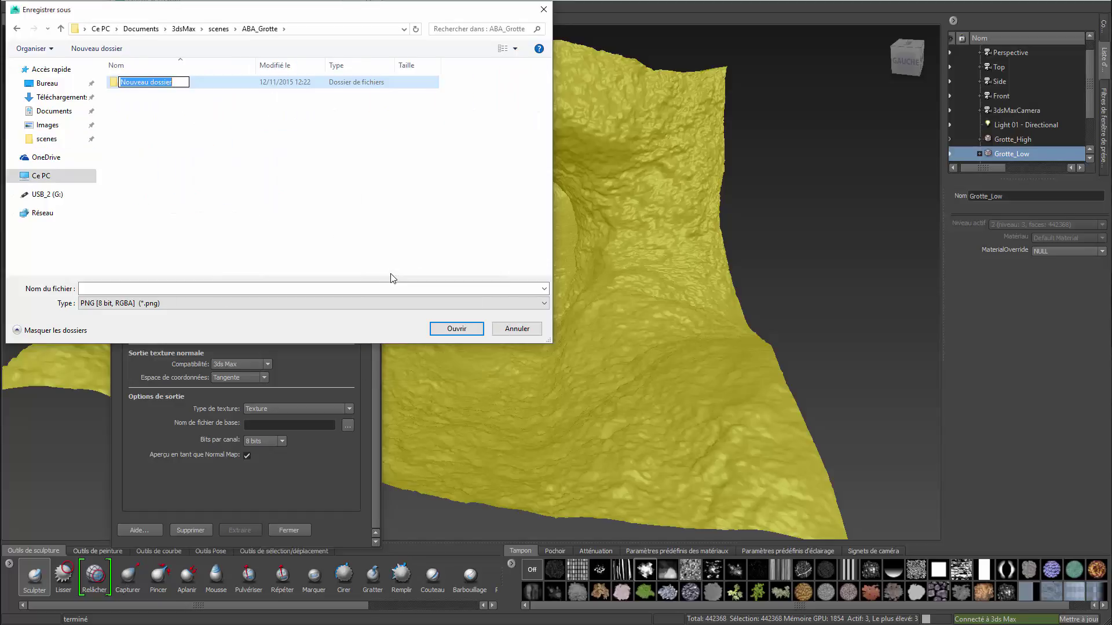
type("Maps")
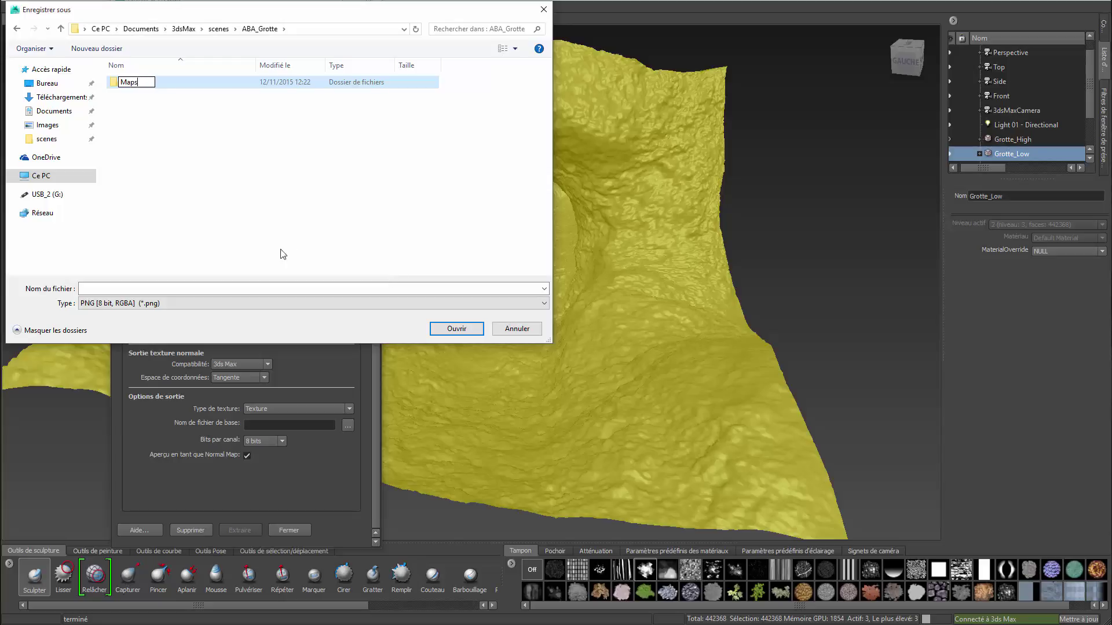
key("Return")
- Save the output in Maps as Grotte_Normal, file type OpenEXR 32-bit
double_click(128, 84)
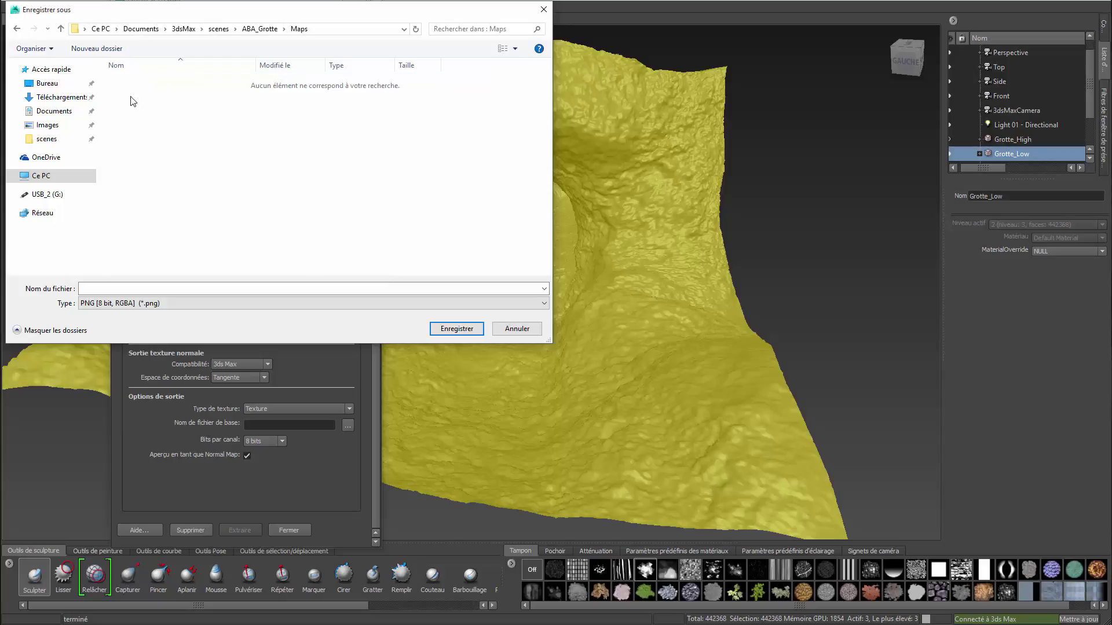
left_click(126, 289)
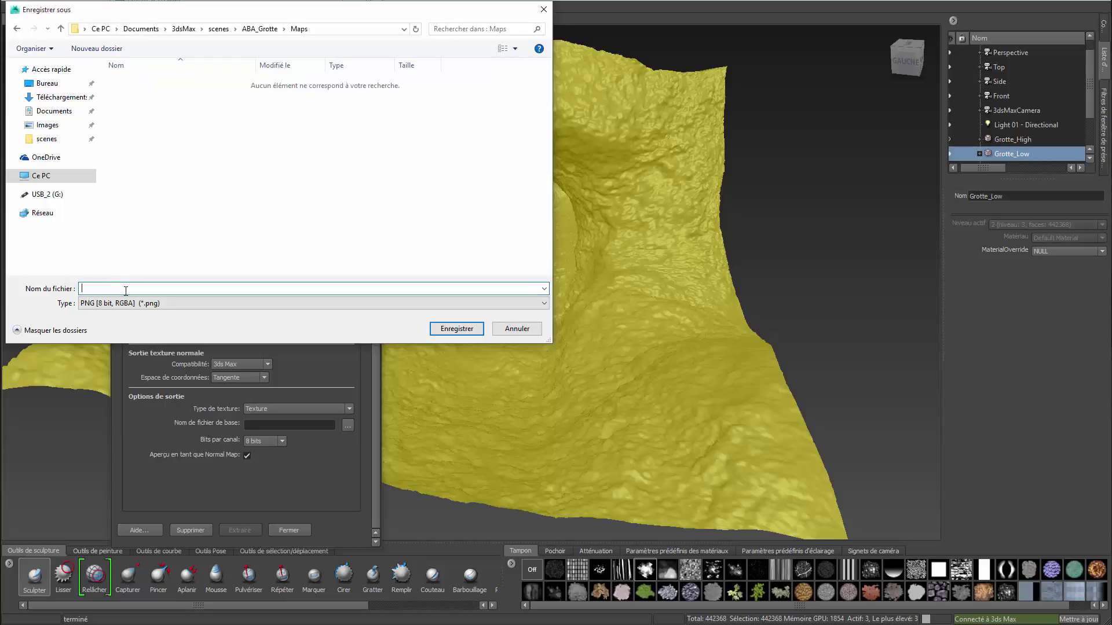
type("Gro")
type("tte_N")
type("ormal")
left_click(152, 309)
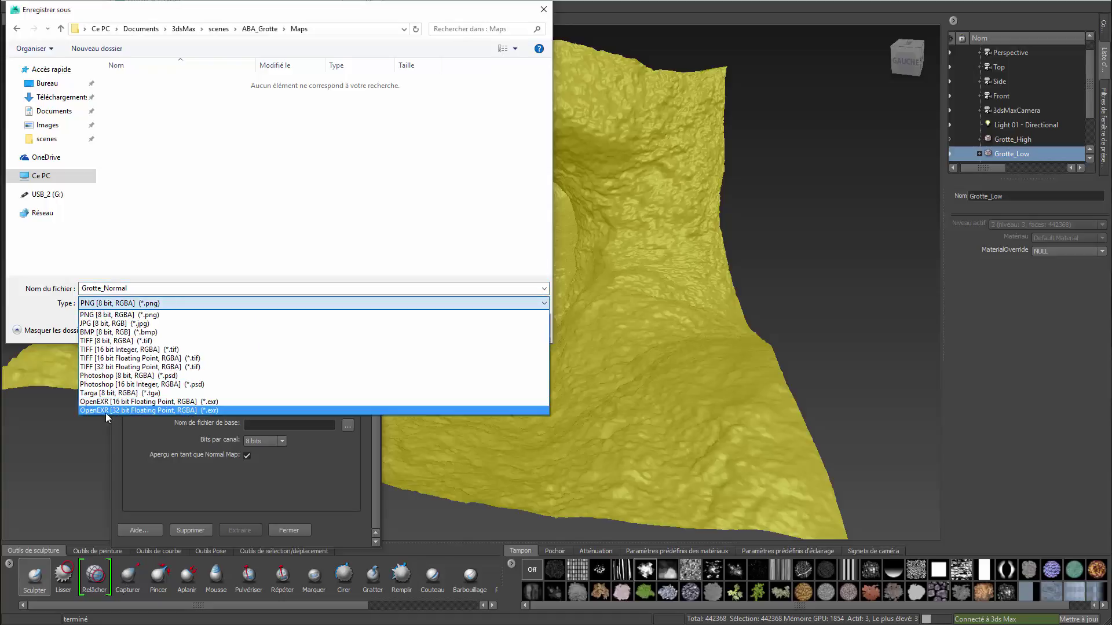
left_click(166, 411)
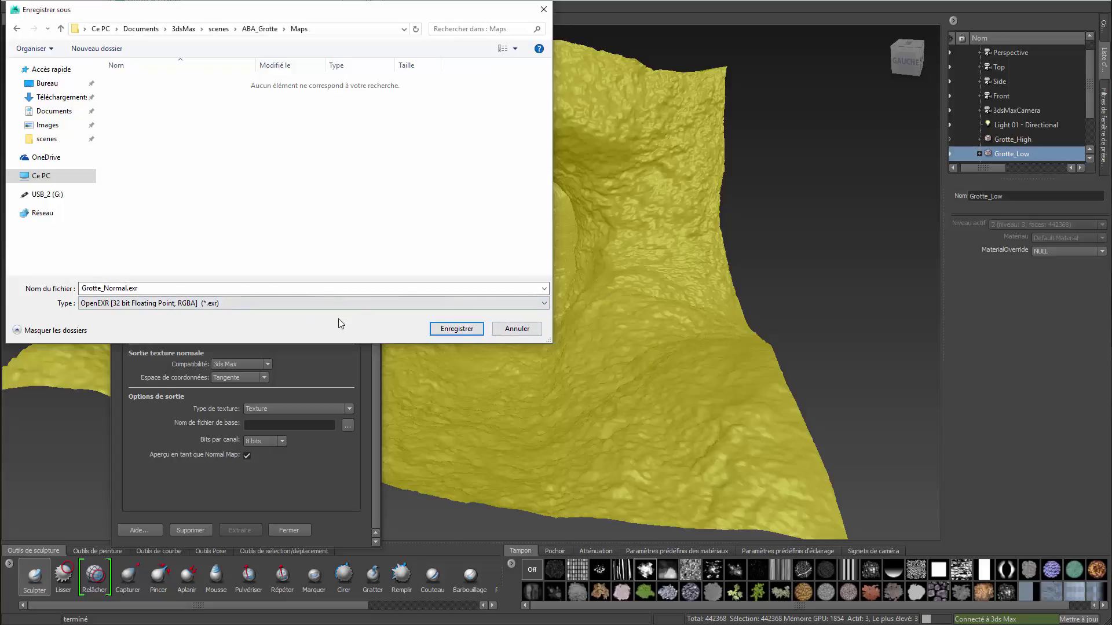
left_click(456, 330)
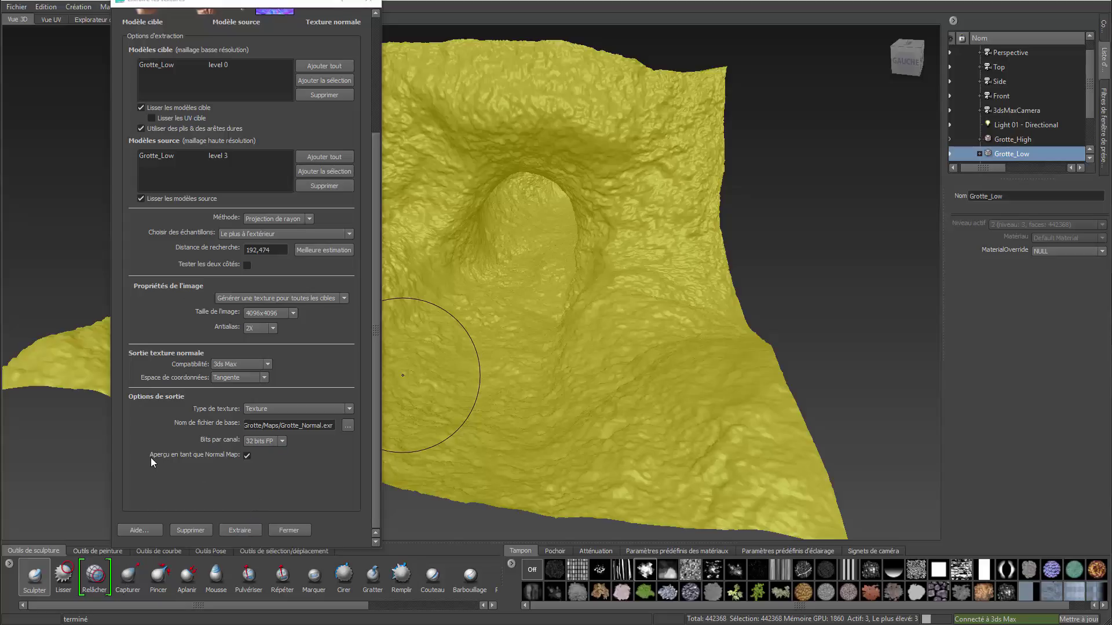
- Disable Preview as Normal Map, show Grotte_Low's Sculpt layers, and extract Grotte_Normal.exr
left_click(246, 456)
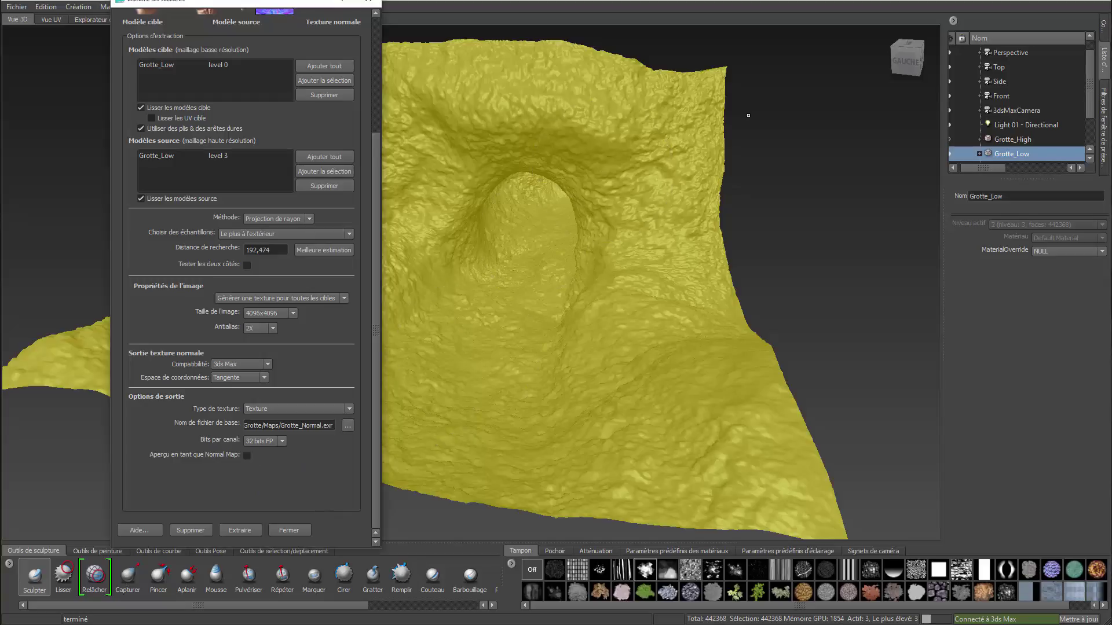
left_click(1103, 26)
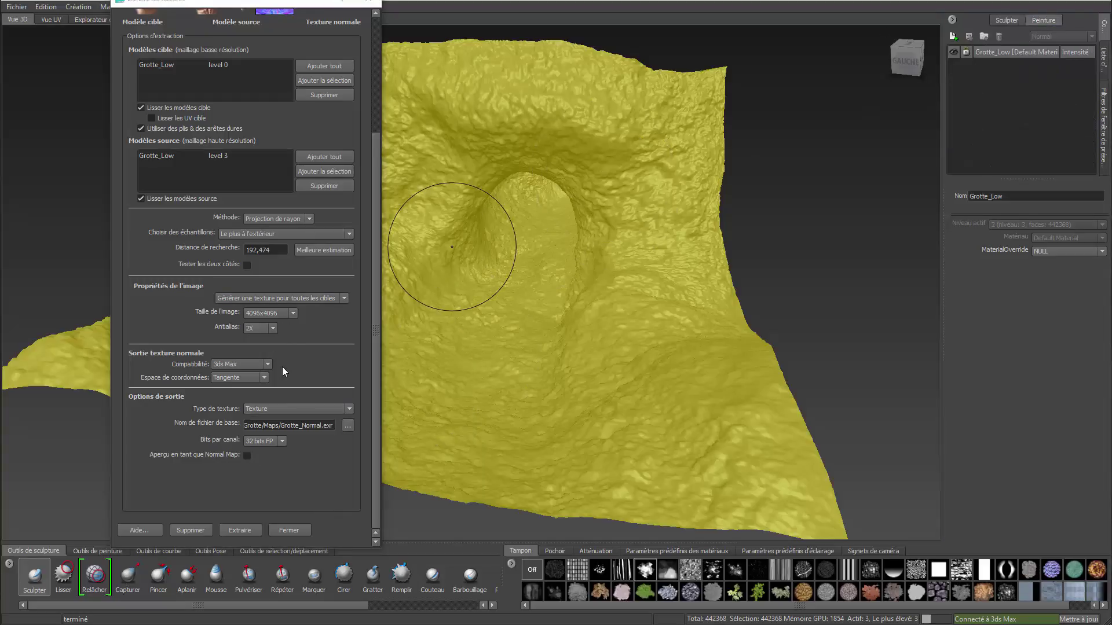
left_click(1007, 21)
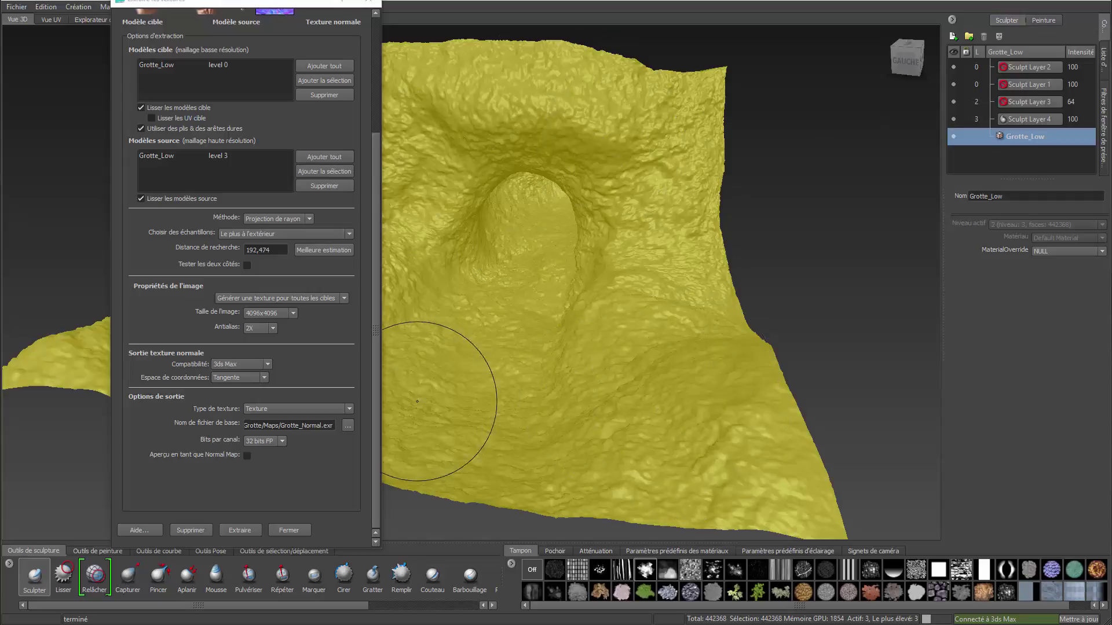
left_click(241, 532)
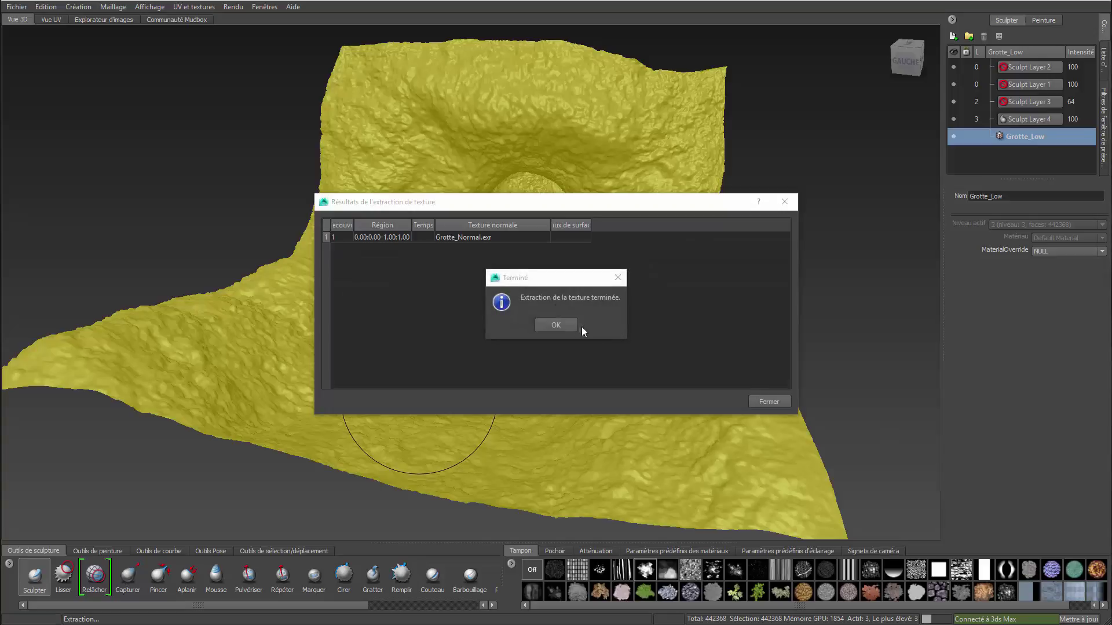
- Dismiss the extraction-finished message and close the results window
left_click(557, 325)
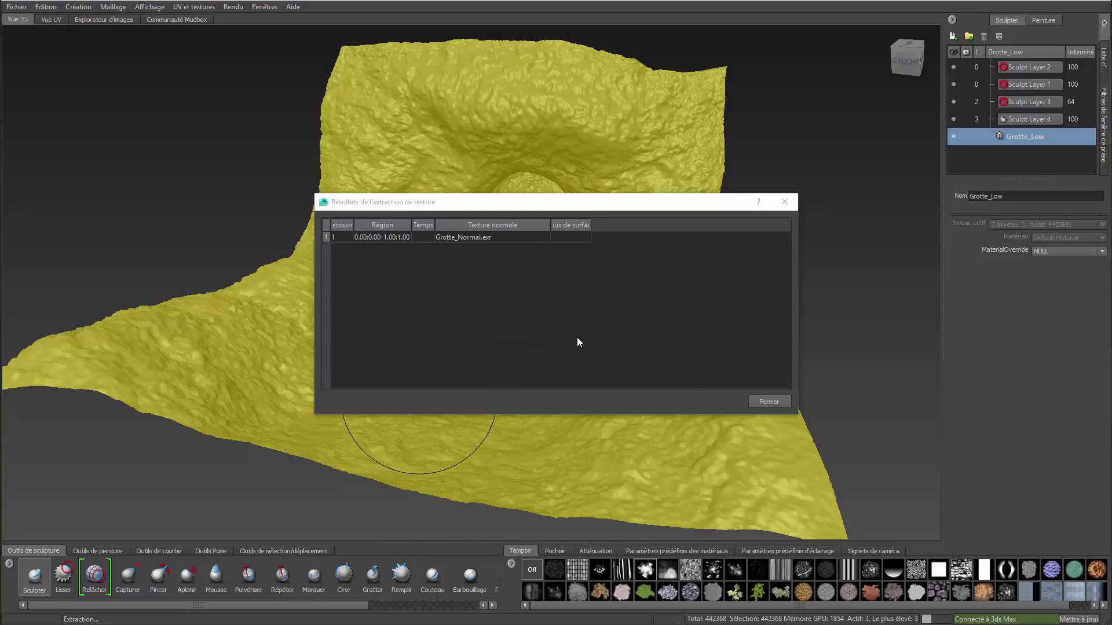
left_click(780, 401)
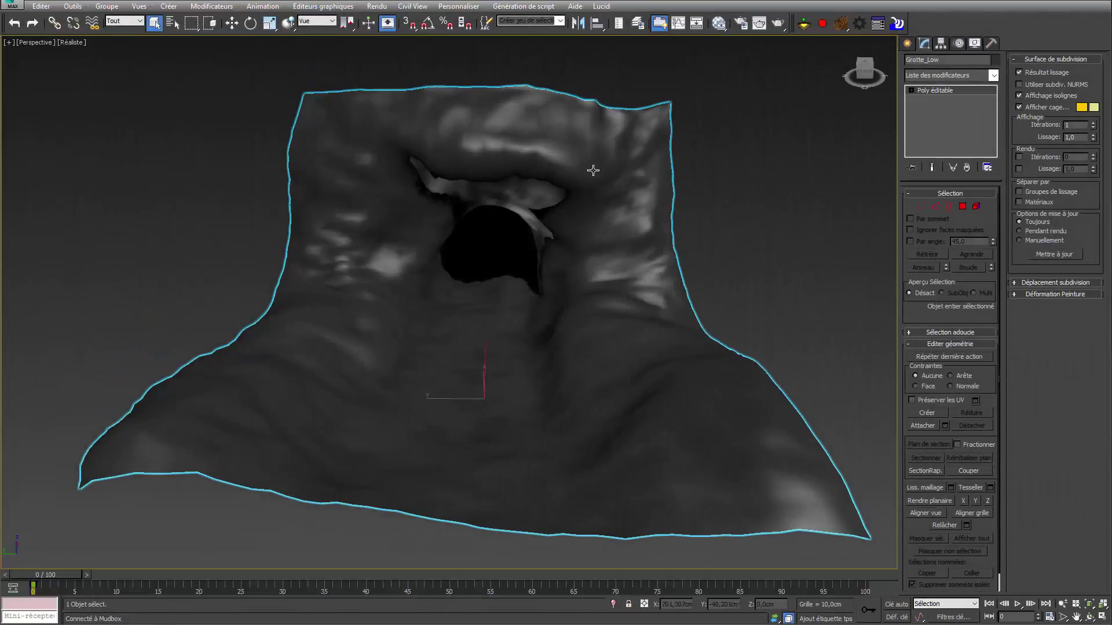
- Open the Slate Material Editor and a new File Explorer window
left_click(716, 28)
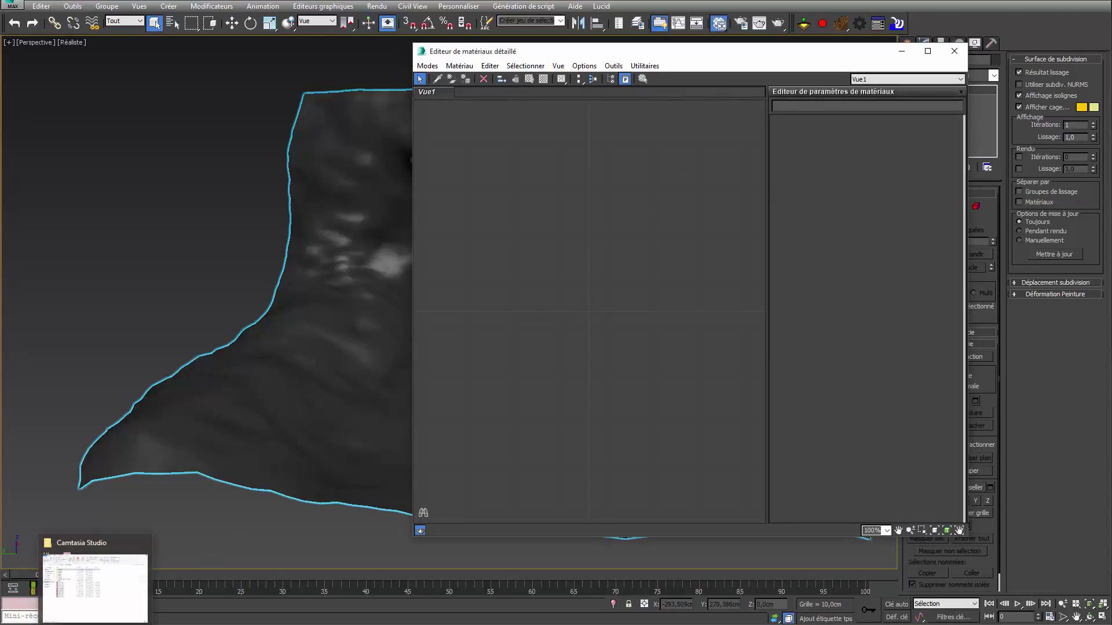
key("super+e")
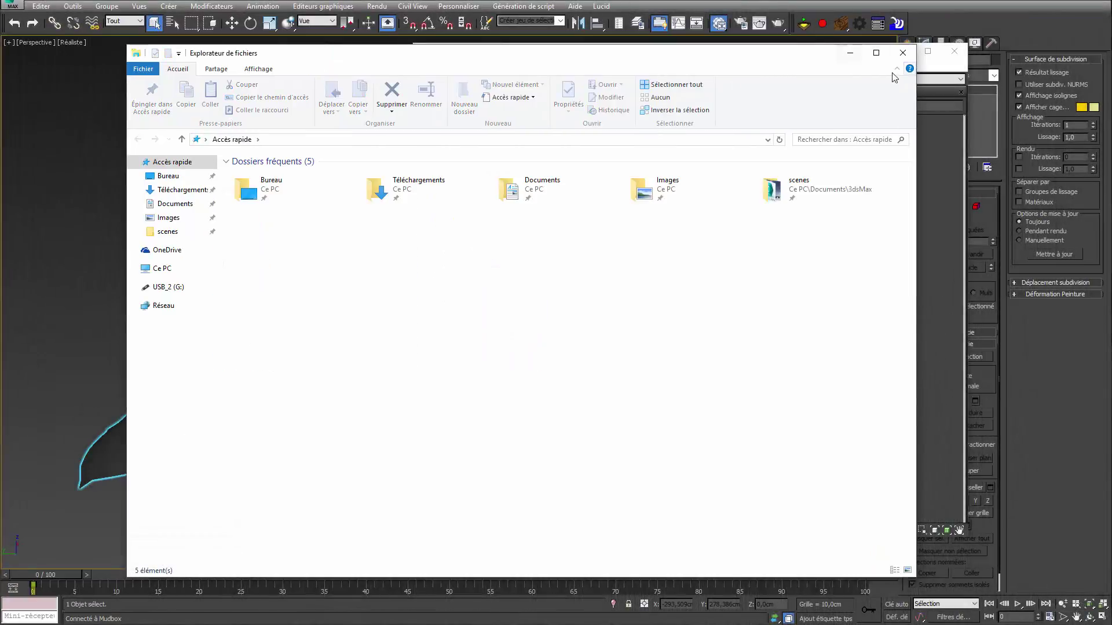
- Browse to scenes > ABA_Grotte > Maps and drag Grotte_Normal.exr in as a Bitmap node
left_click(168, 231)
left_click(394, 209)
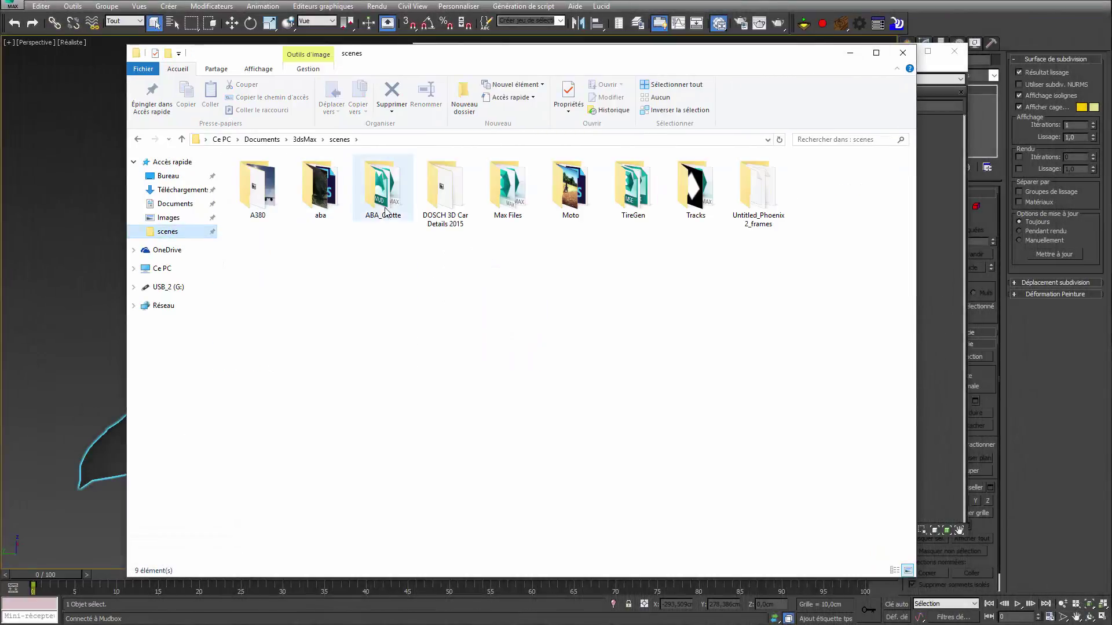
double_click(399, 212)
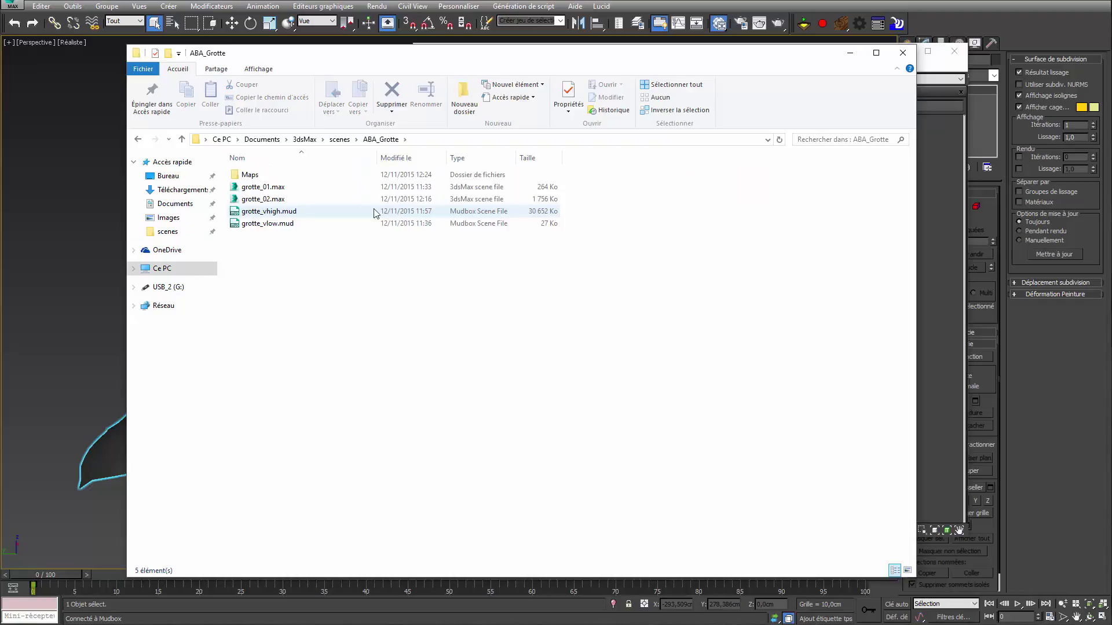
double_click(255, 175)
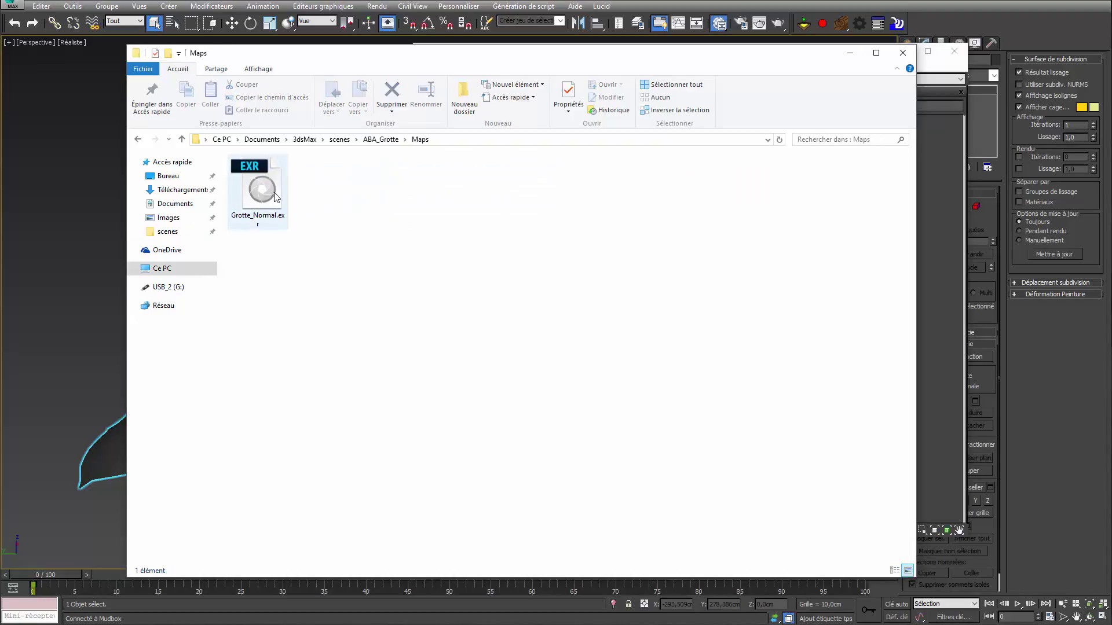
left_click_drag(449, 49, 1045, 48)
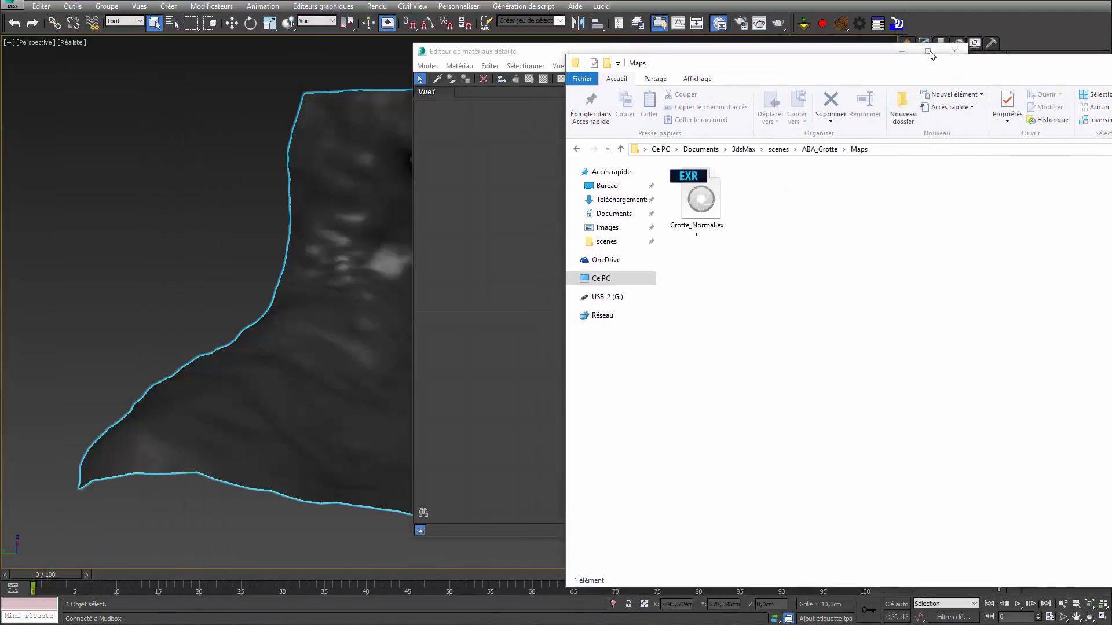
left_click_drag(791, 180, 475, 261)
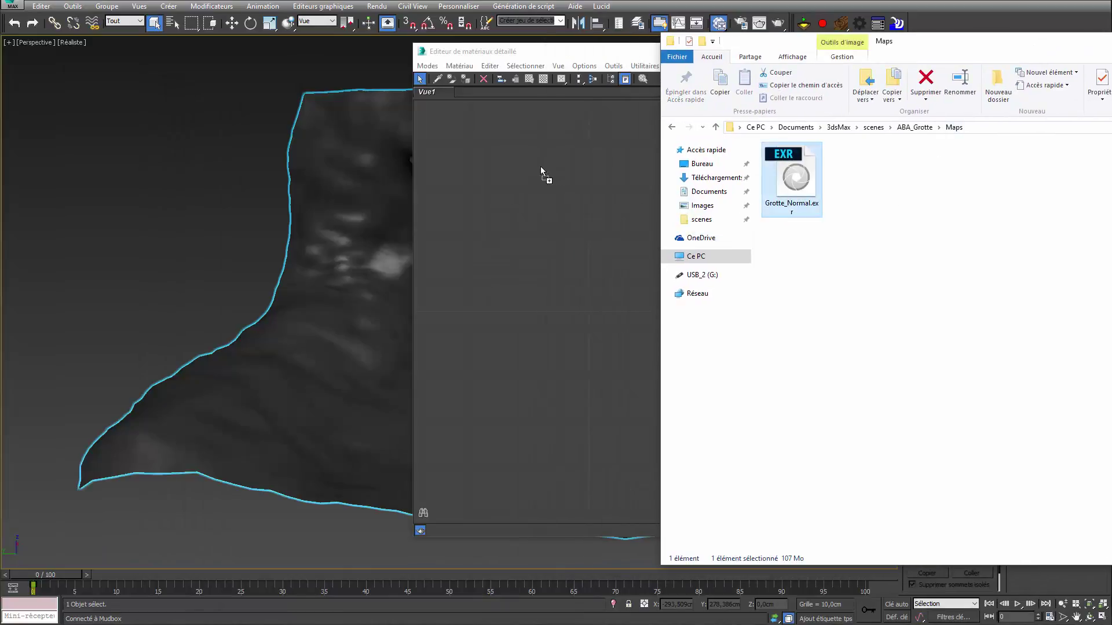
mouse_move(541, 168)
left_mouse_down()
mouse_move(502, 51)
mouse_move(505, 189)
left_mouse_up()
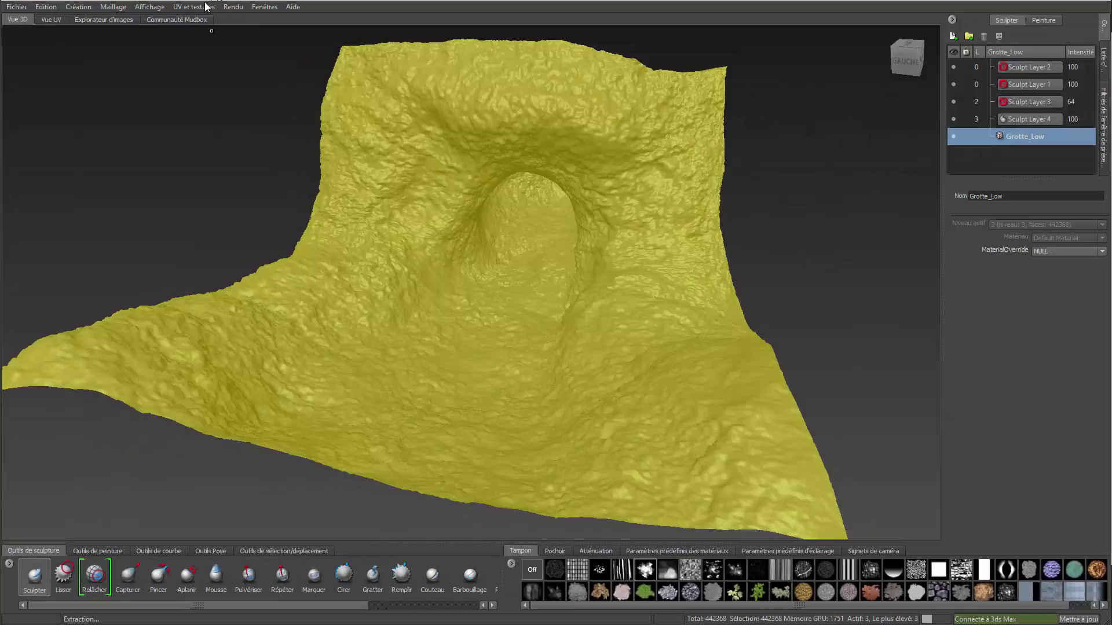
- Reopen the Normale extraction, review its normal-map options, then close the settings
left_click(205, 7)
mouse_move(228, 82)
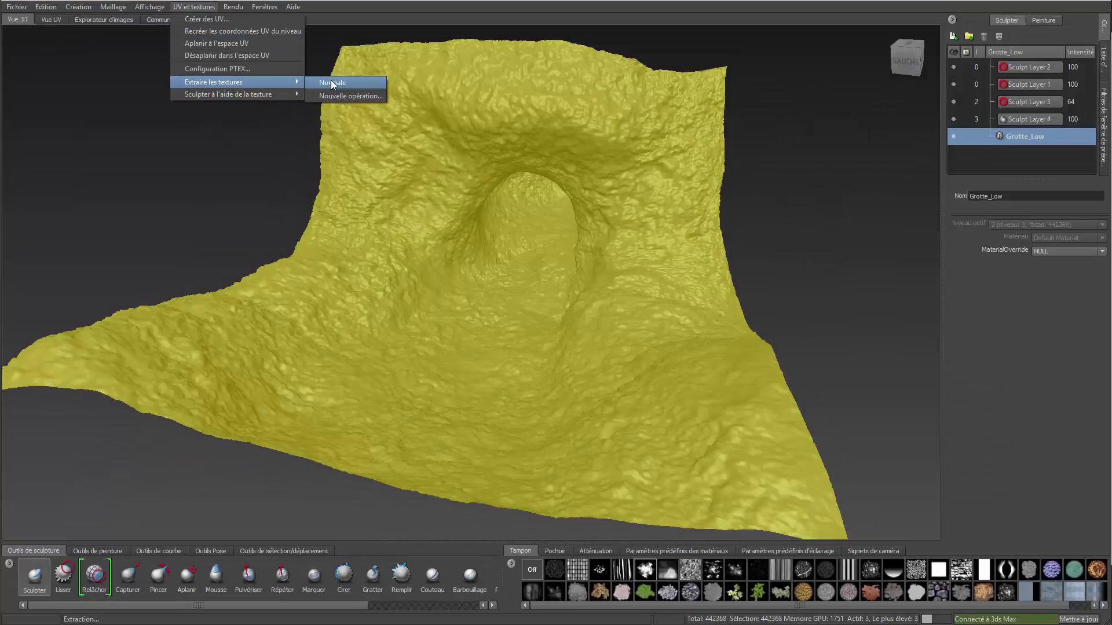
left_click(335, 83)
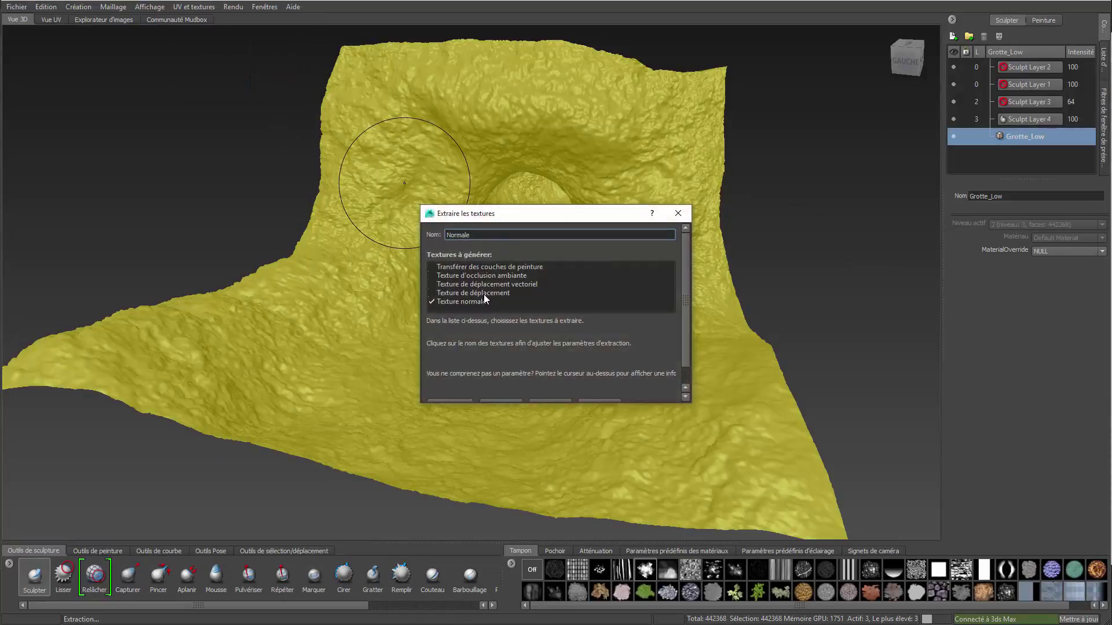
left_click(464, 300)
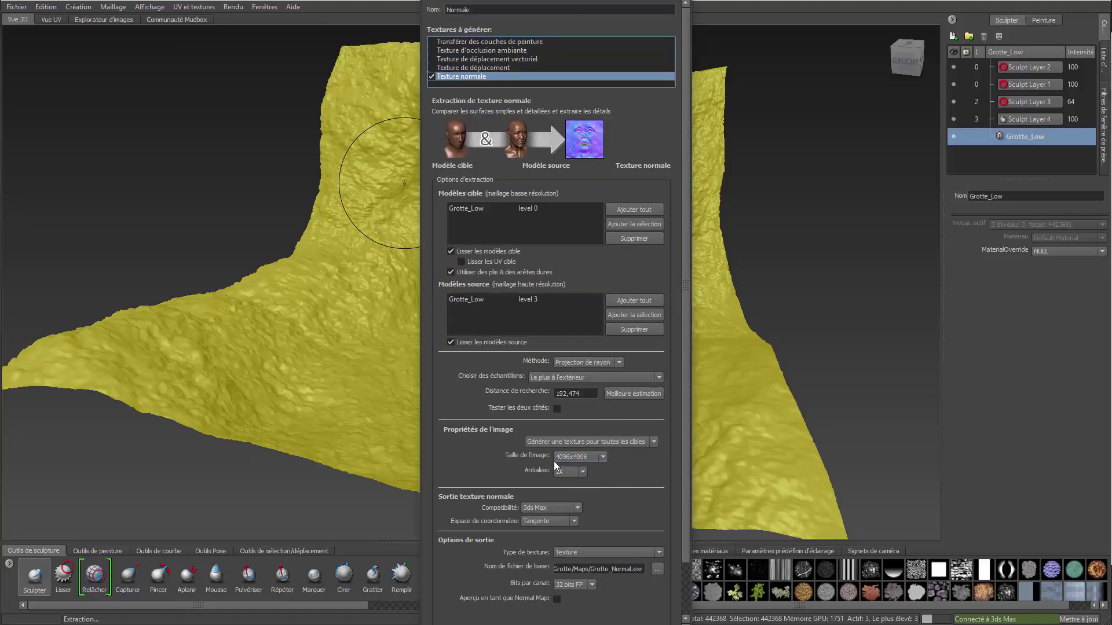
left_click(683, 2)
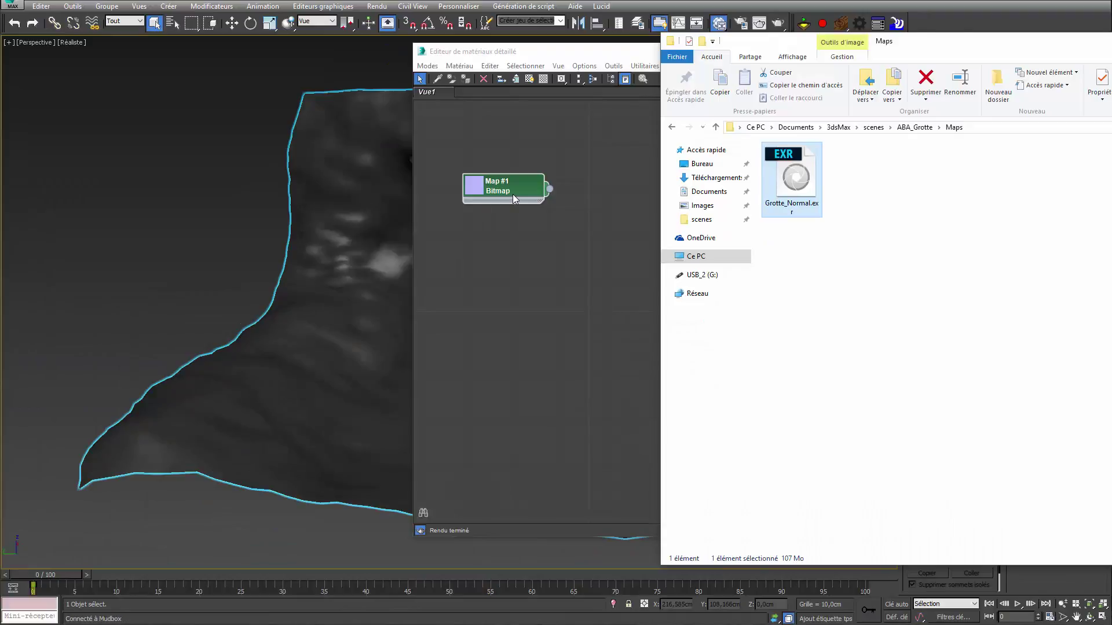
- Enlarge the Map #1 Bitmap node swatch and open its menu for a preview window
left_click(513, 194)
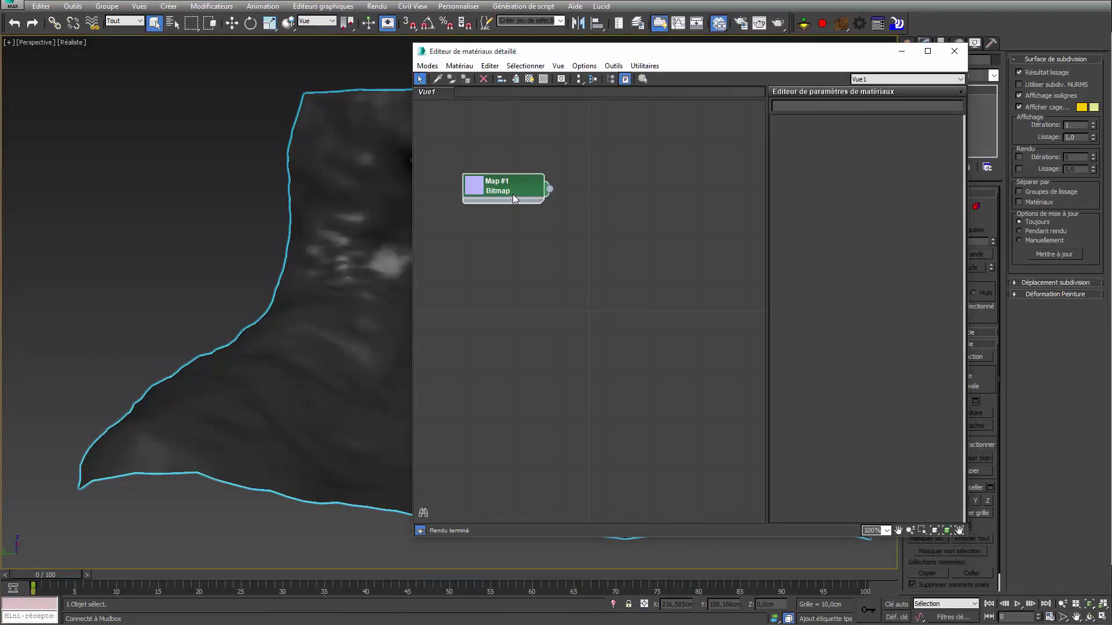
double_click(473, 188)
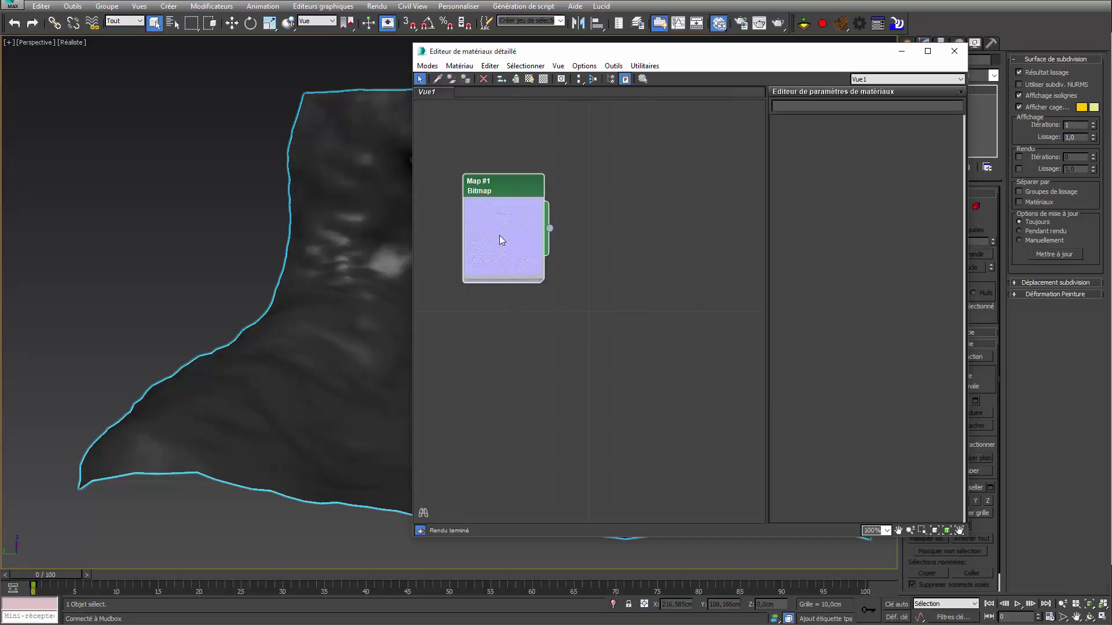
right_click(511, 186)
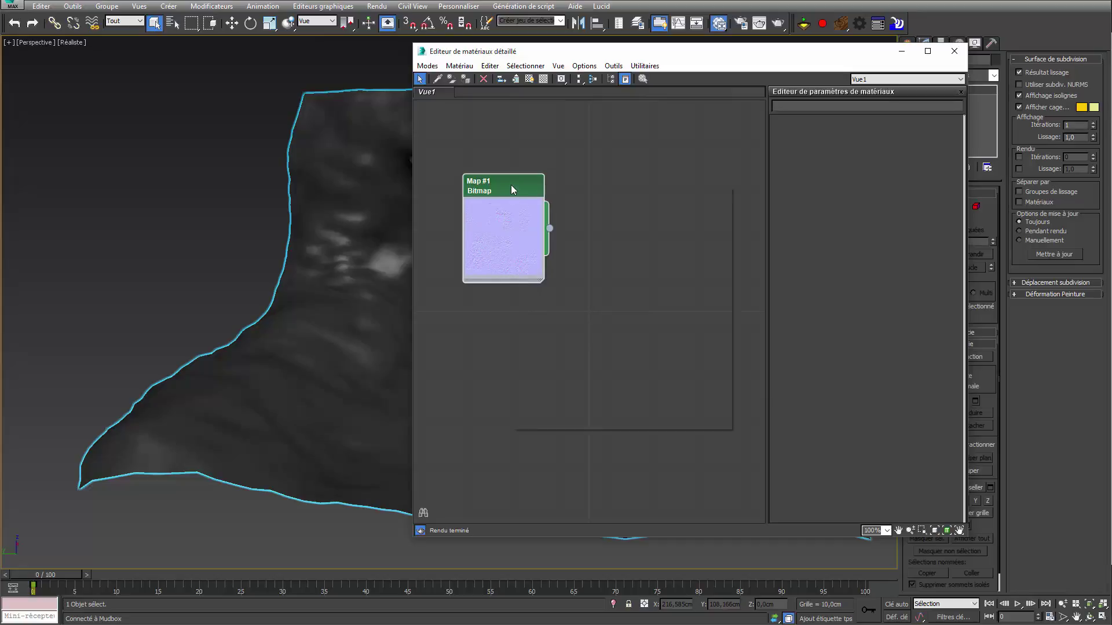
- Inspect an enlarged Grotte_Normal.exr preview, close it, and move the Map #1 node up-left
left_click(582, 242)
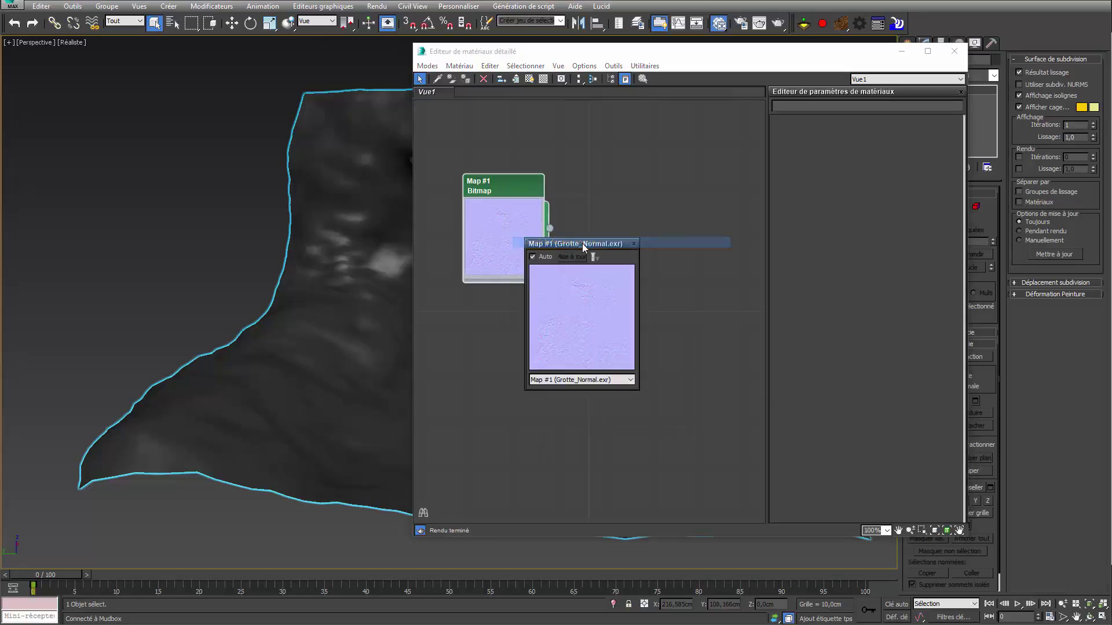
left_click_drag(582, 244, 132, 68)
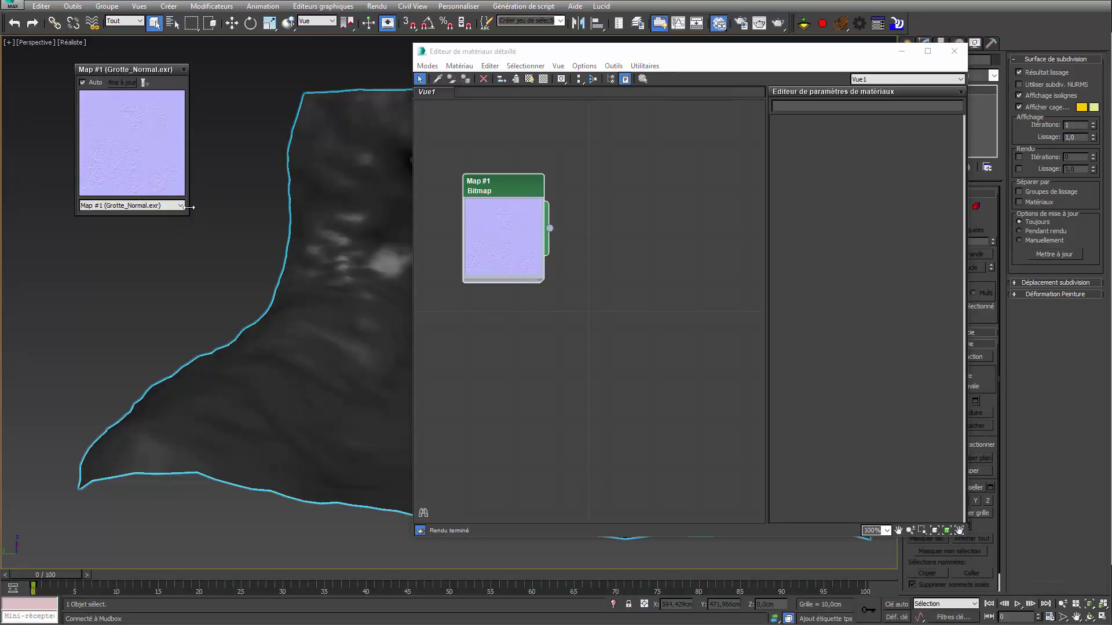
left_click_drag(186, 215, 547, 346)
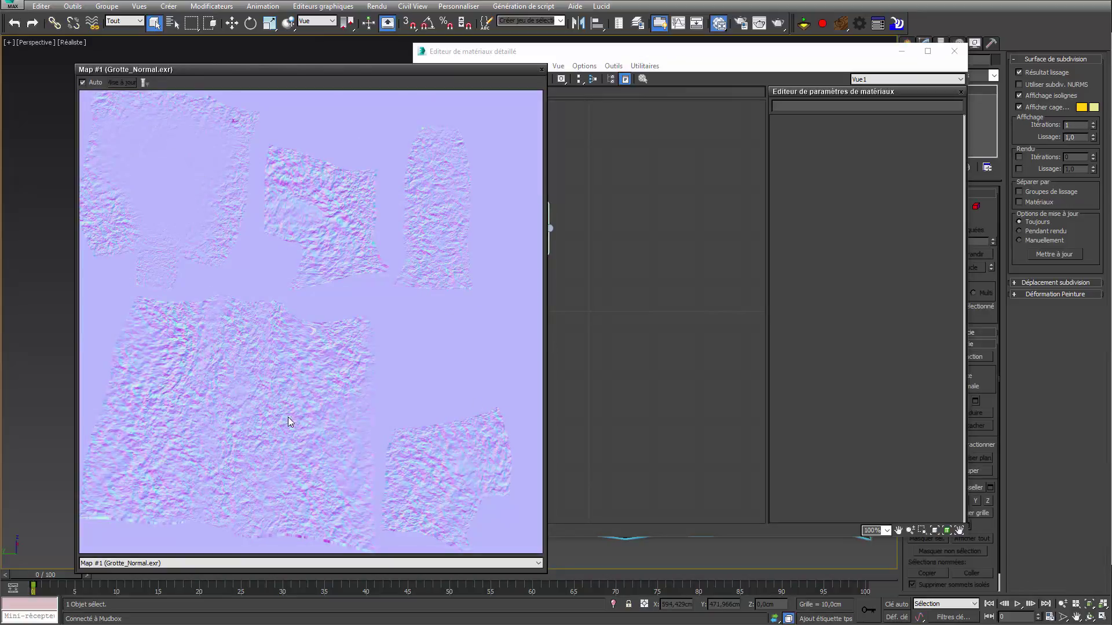
left_click(541, 70)
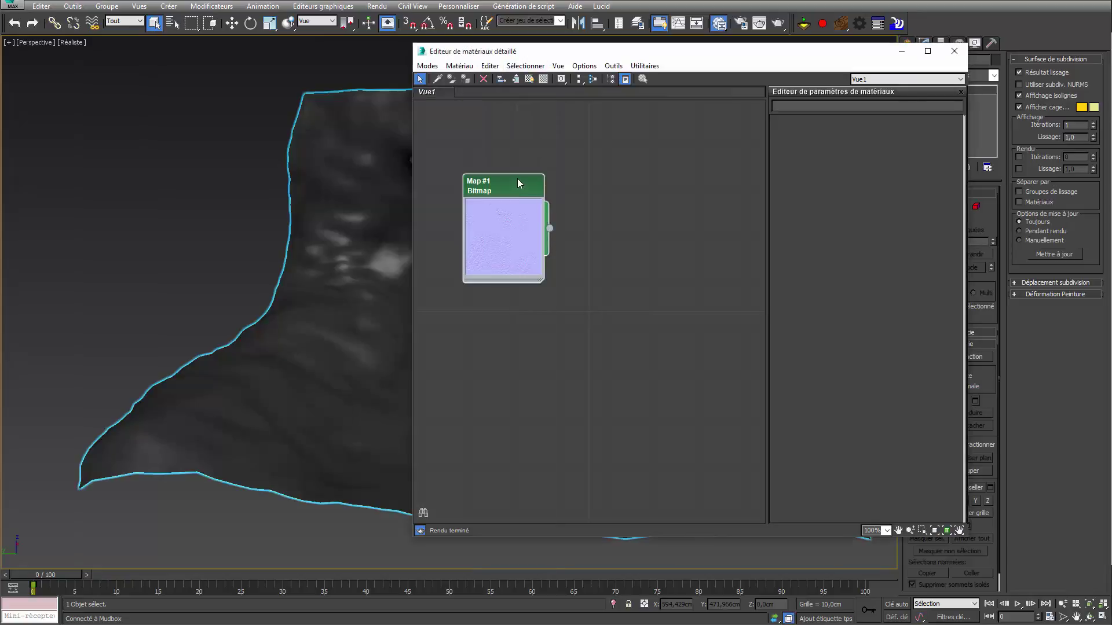
left_click_drag(516, 179, 482, 132)
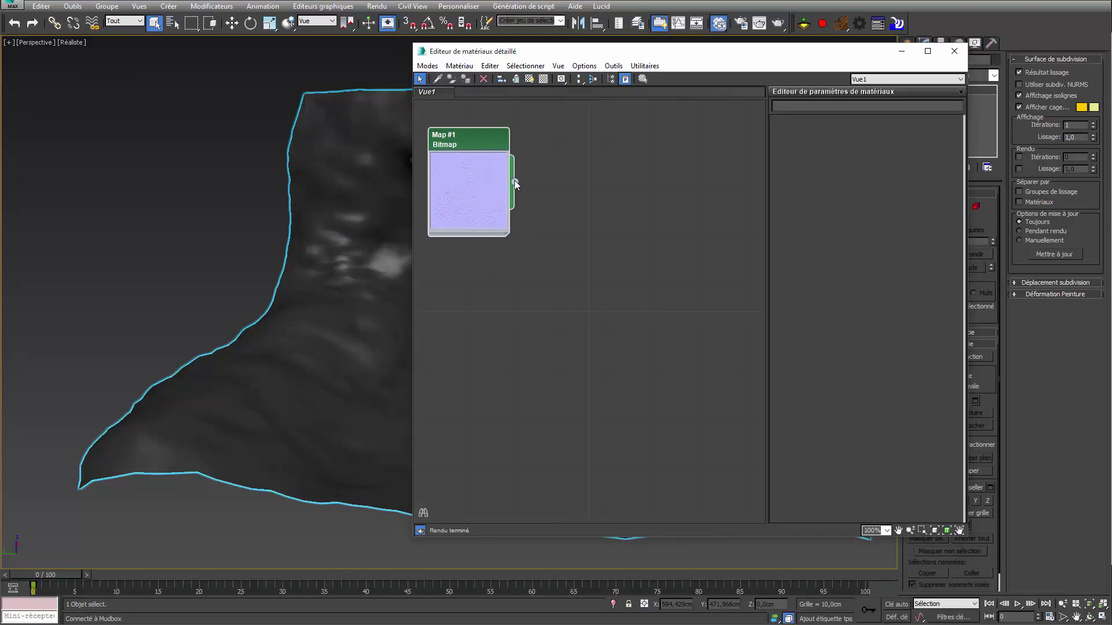
- Create a Normal Bump node (Map #2) from Map #1's output, feeding its Normal input
mouse_move(515, 181)
left_mouse_down()
mouse_move(602, 154)
mouse_move(596, 177)
left_mouse_up()
mouse_move(562, 179)
left_mouse_down()
mouse_move(581, 160)
mouse_move(573, 217)
left_mouse_up()
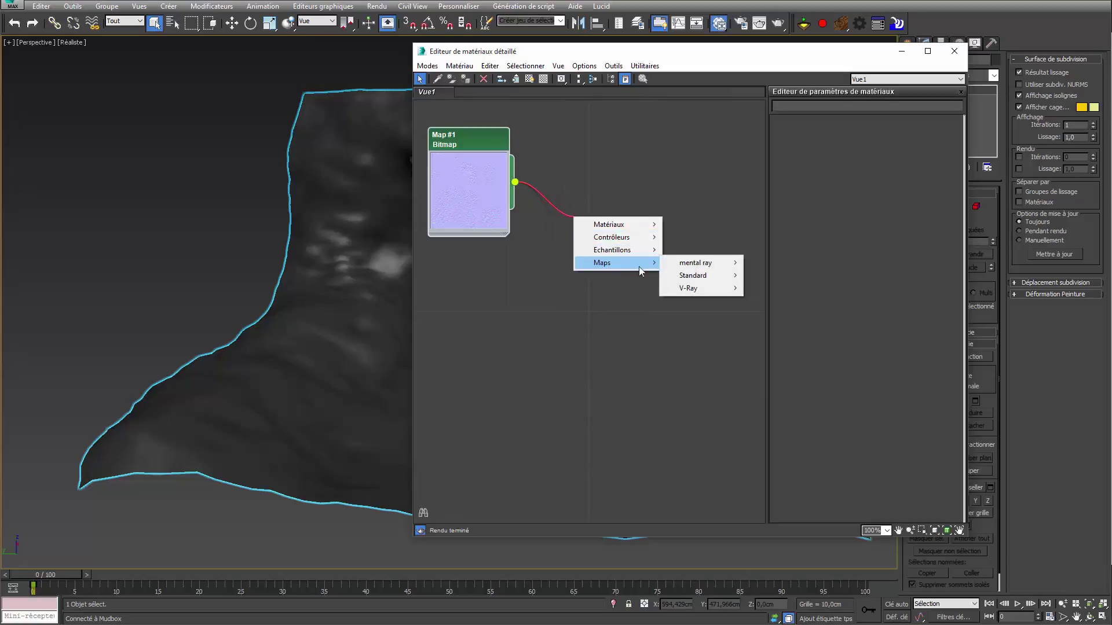
mouse_move(694, 276)
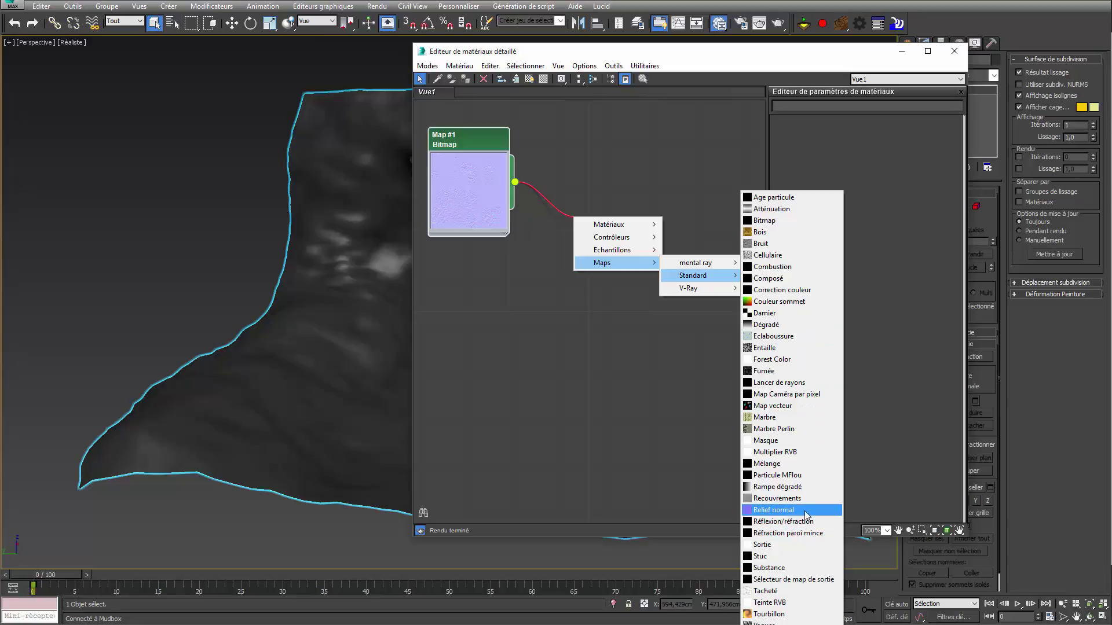
left_click(806, 510)
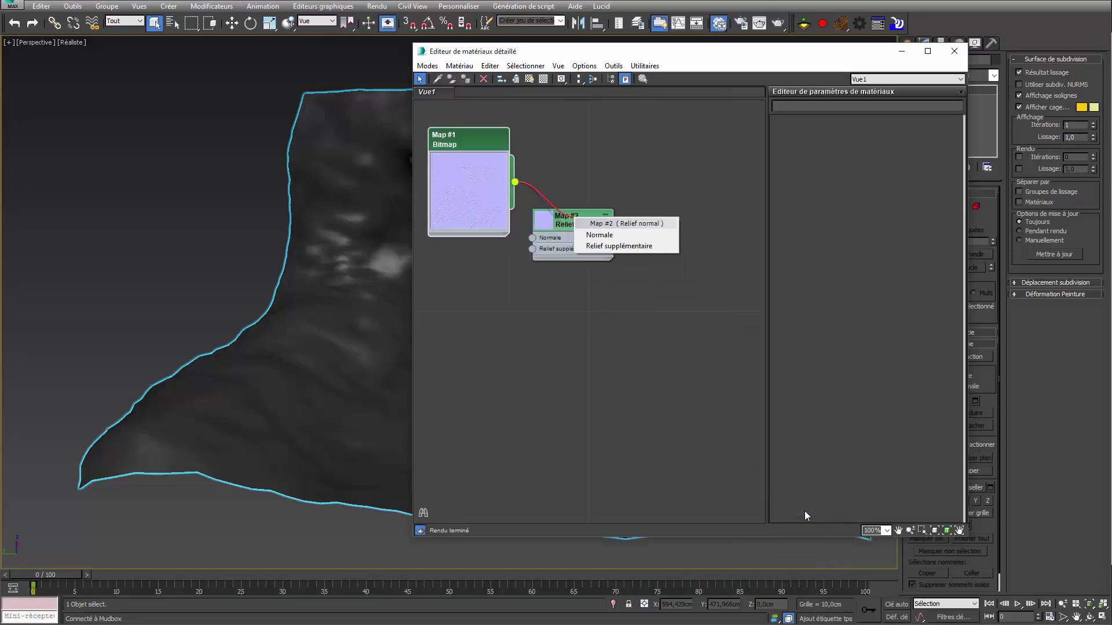
left_click(596, 237)
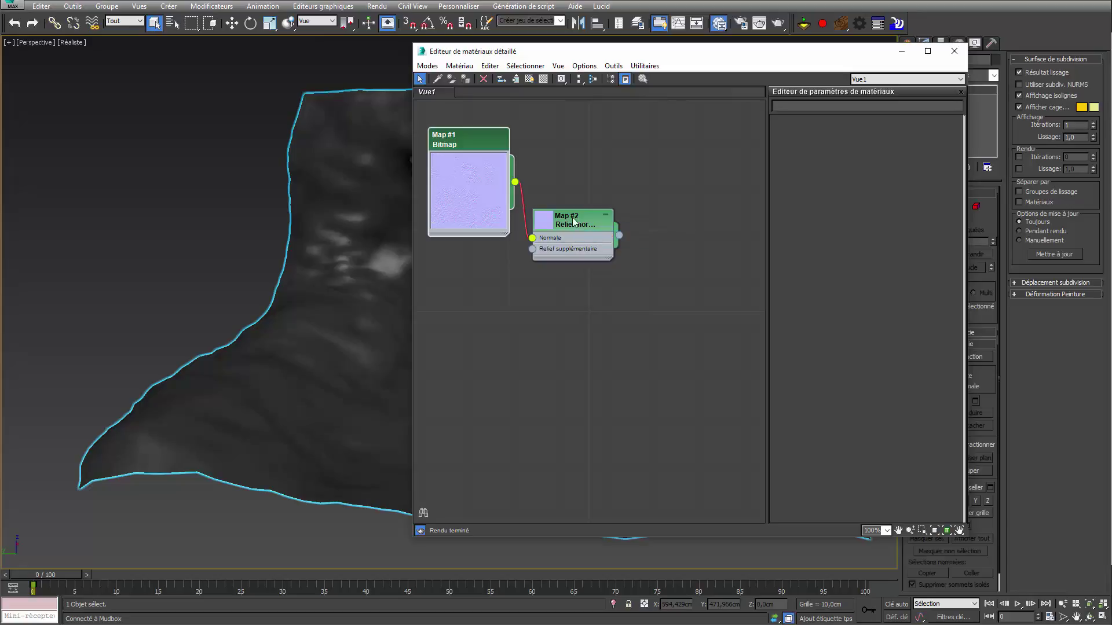
- Line up the Map #1 and Normal Bump nodes and pull a wire from the Normal Bump output
left_click_drag(572, 218, 597, 187)
left_click_drag(485, 139, 487, 161)
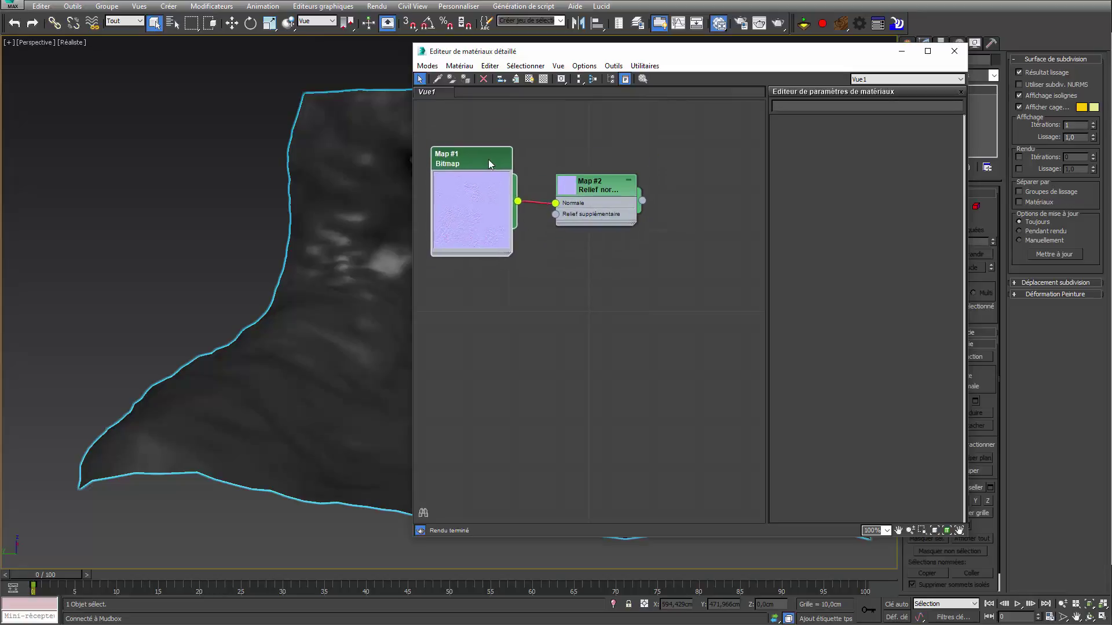
left_click(603, 183)
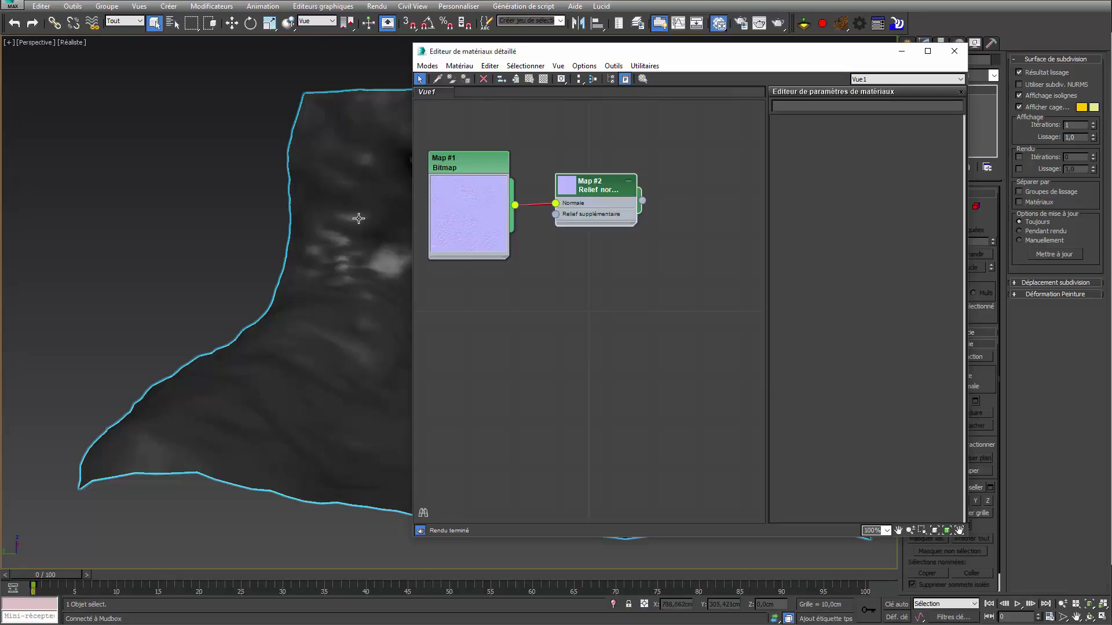
left_click(476, 158)
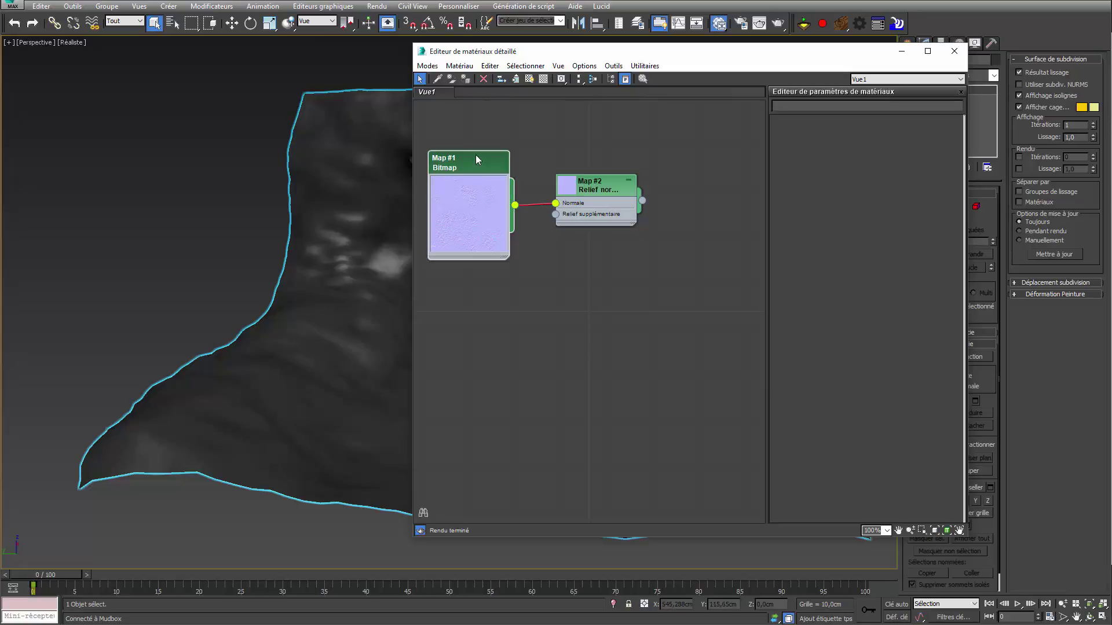
left_click(594, 185)
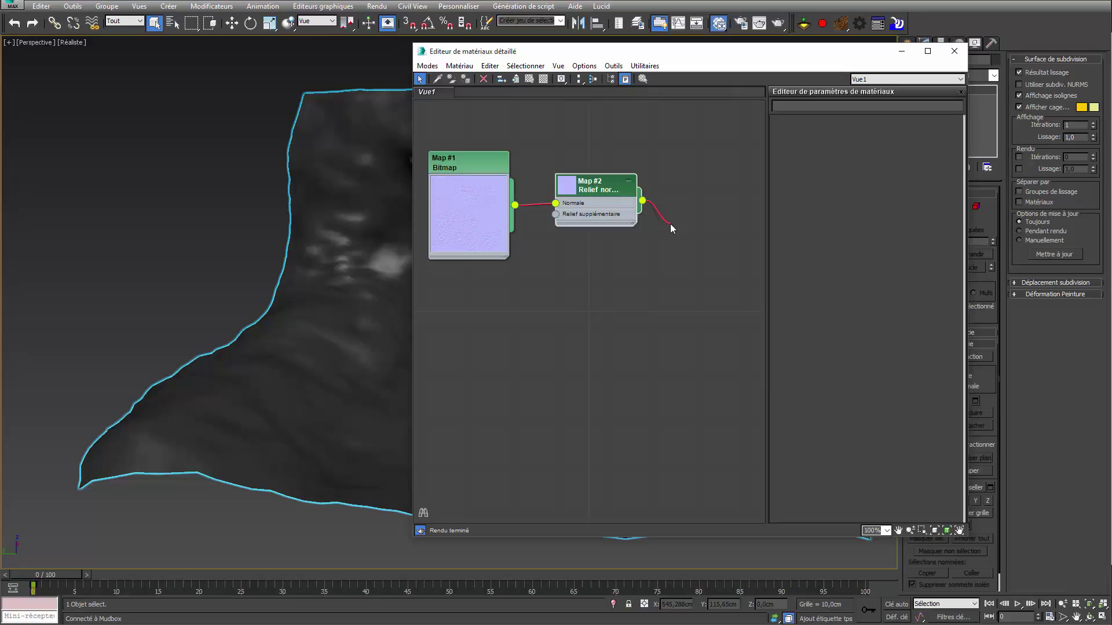
left_click_drag(670, 228, 675, 225)
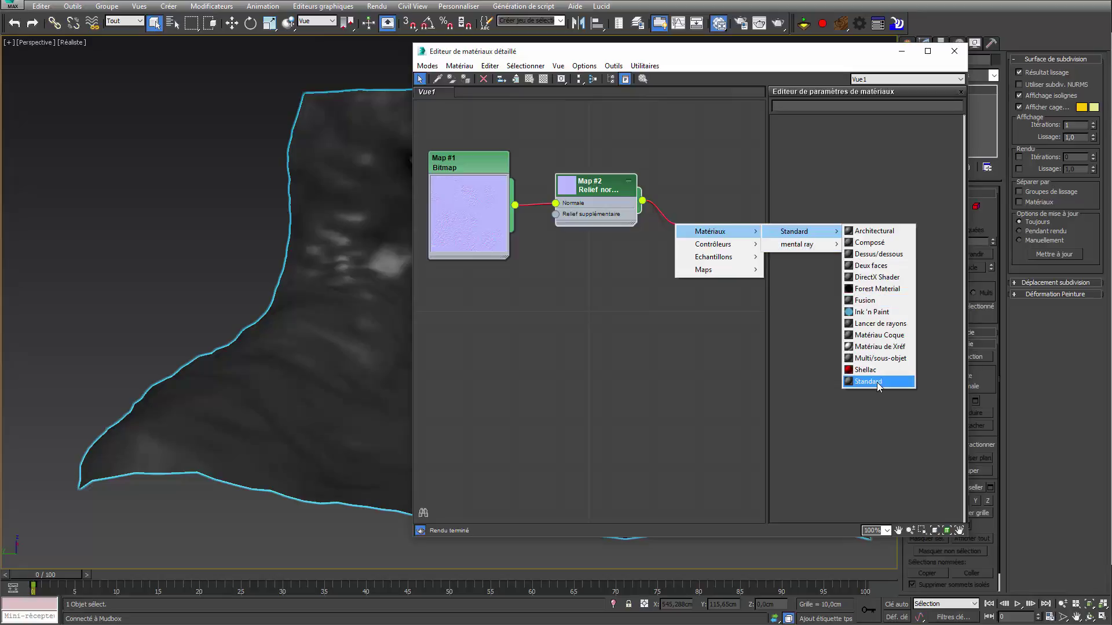
- Create Standard Material #25 with the Normal Bump in its Bump slot and apply it to the cave mesh
left_click(878, 384)
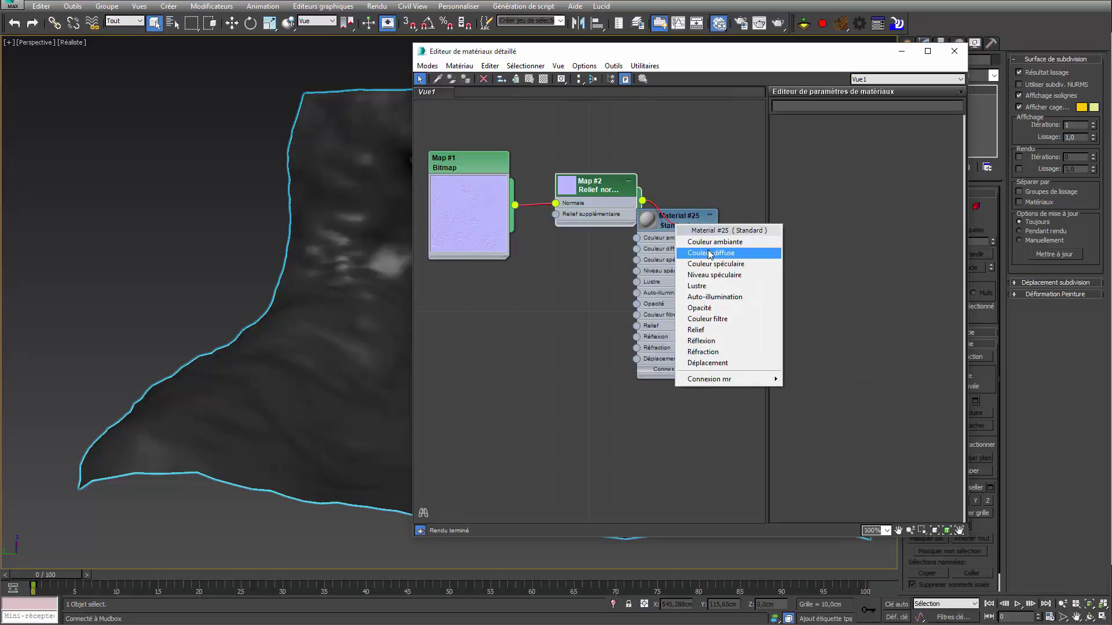
left_click(710, 331)
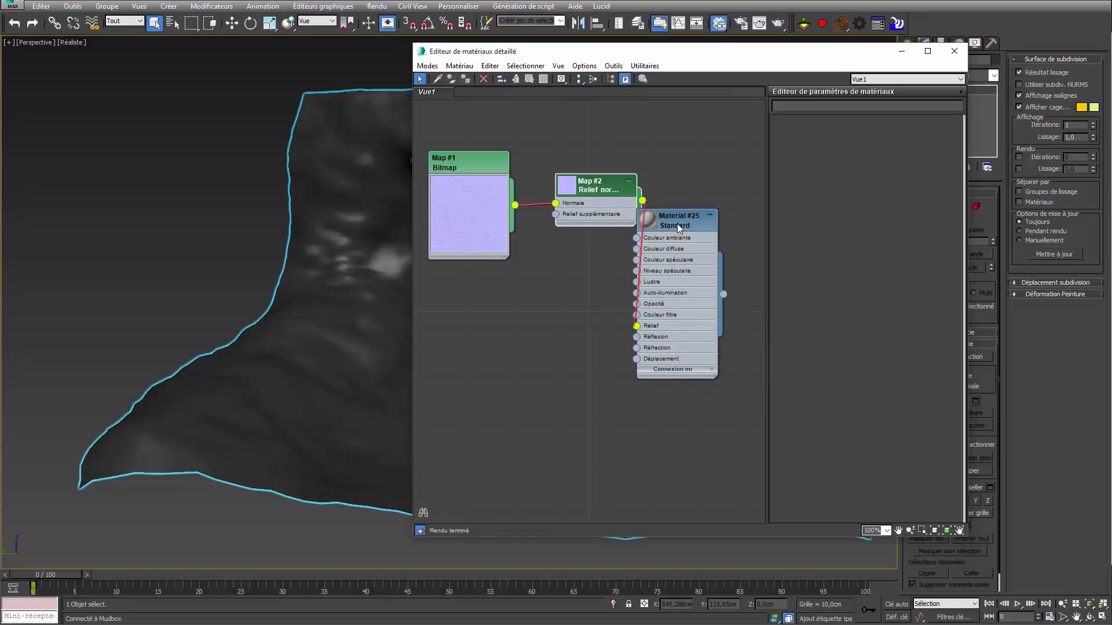
left_click(598, 79)
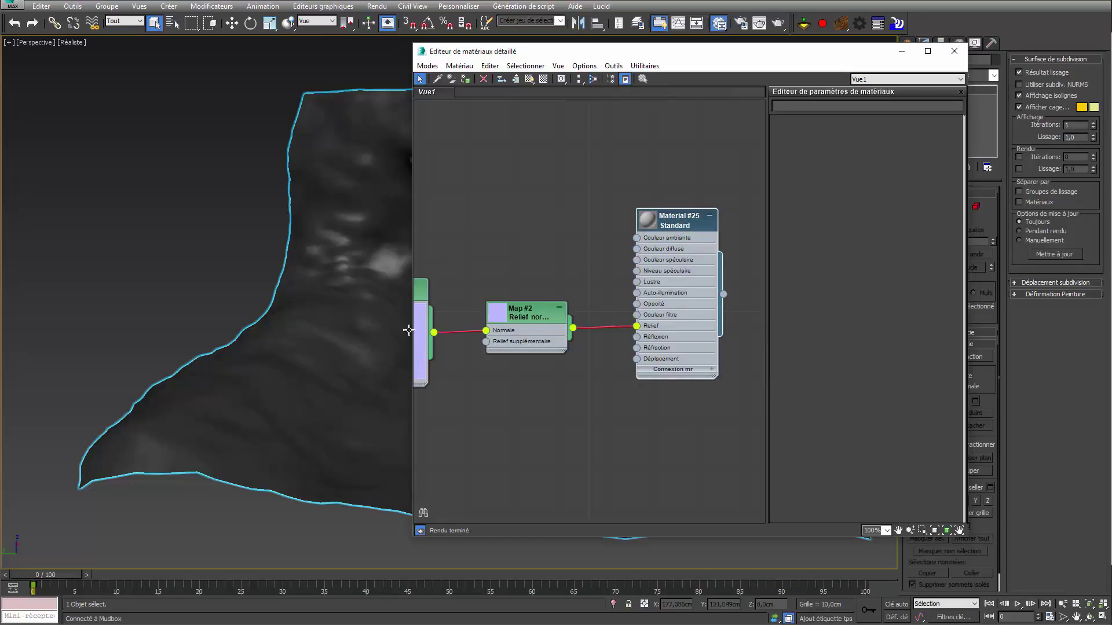
key("z")
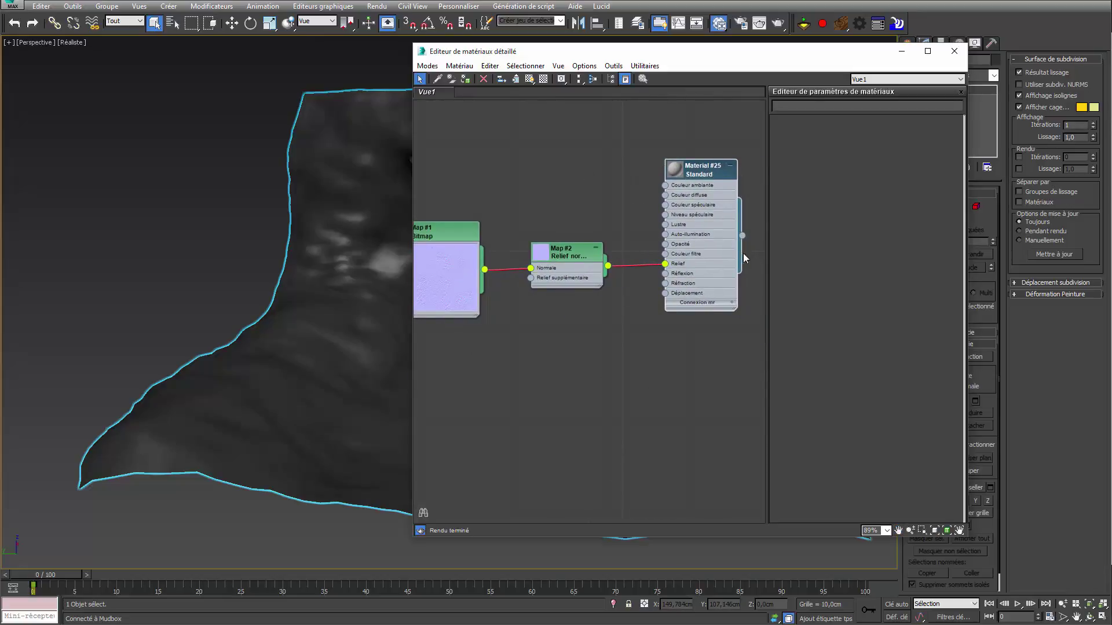
left_click_drag(742, 236, 372, 400)
left_click_drag(372, 401, 312, 338)
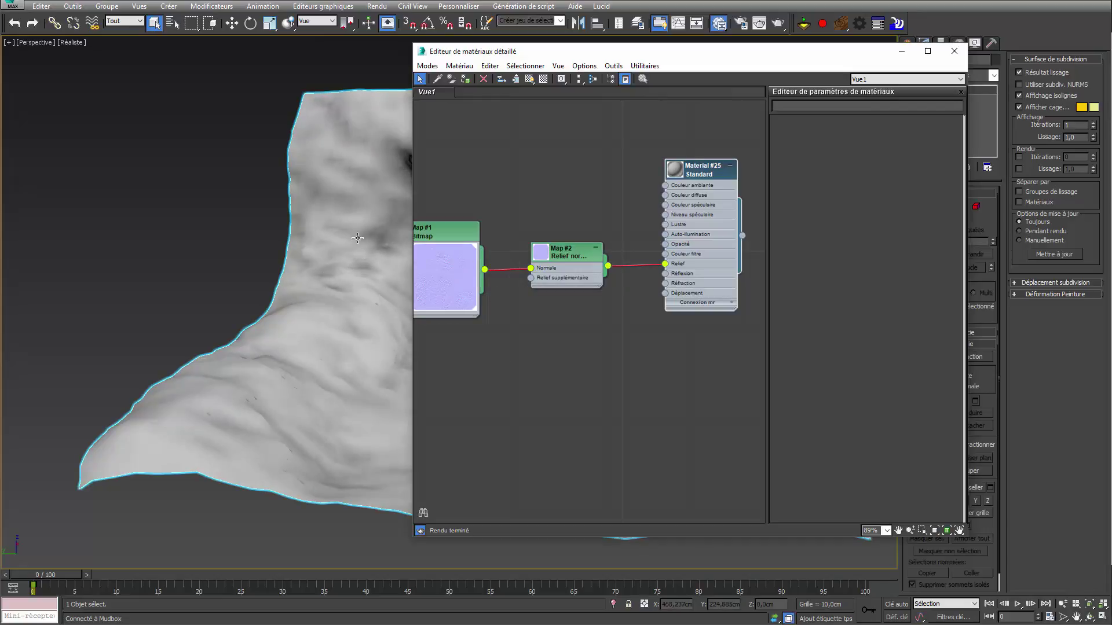
- Show Material #25 realistically in the viewport and set its Bump amount to 100
right_click(704, 172)
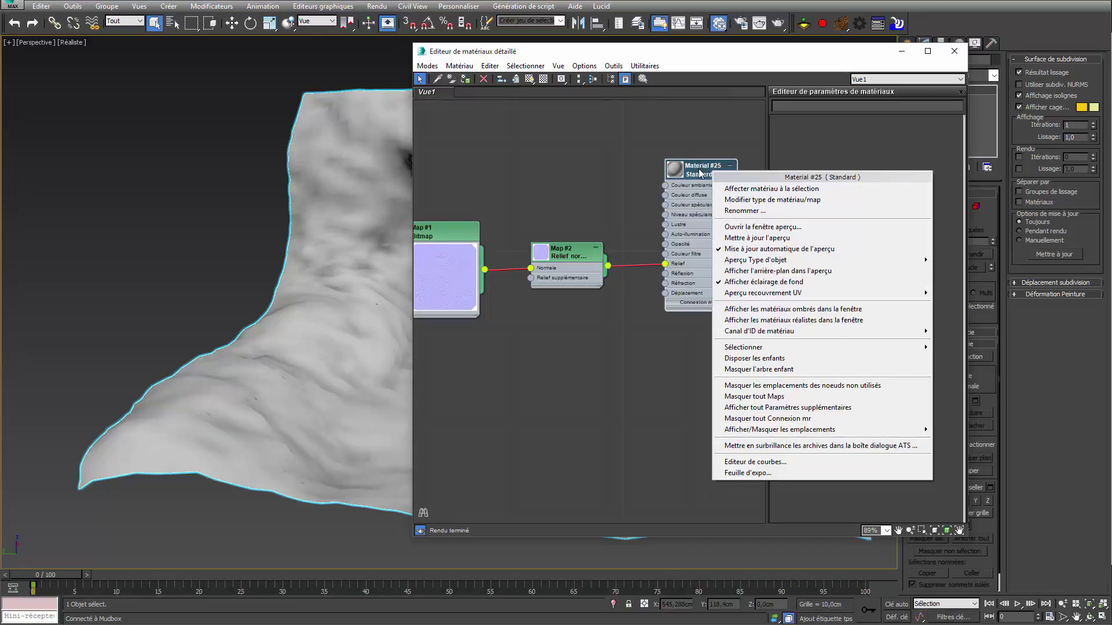
left_click(764, 320)
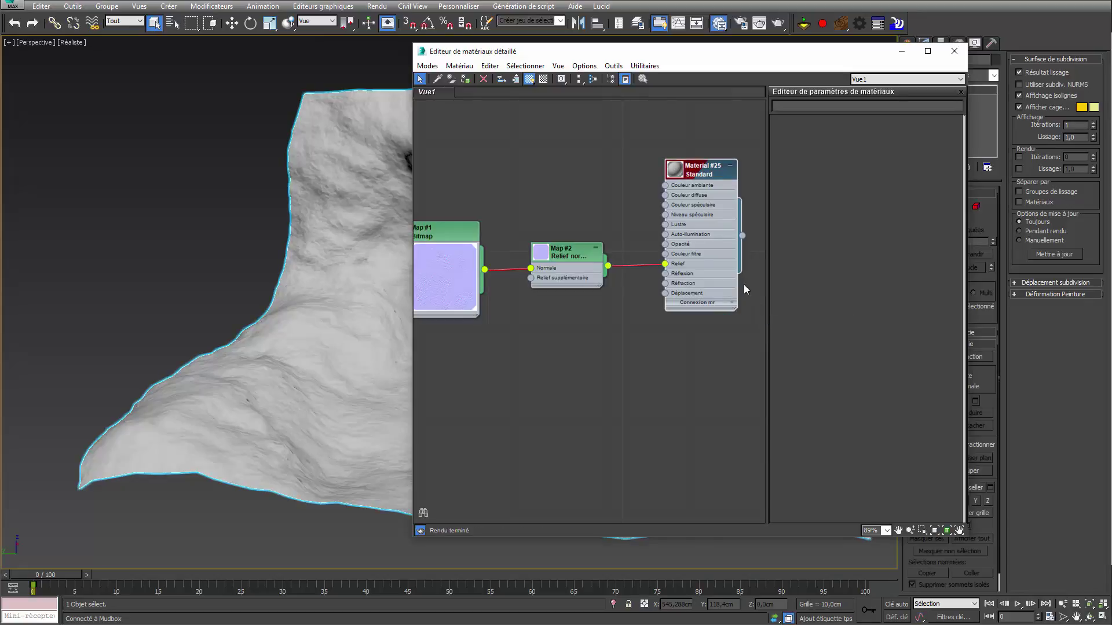
double_click(702, 172)
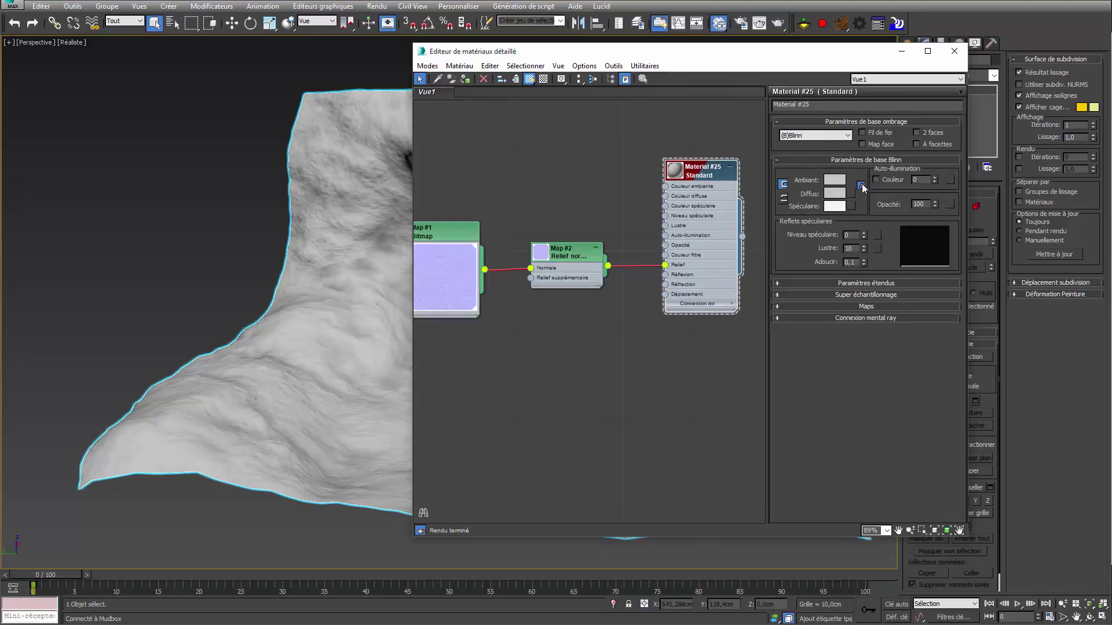
left_click(835, 306)
left_click(854, 342)
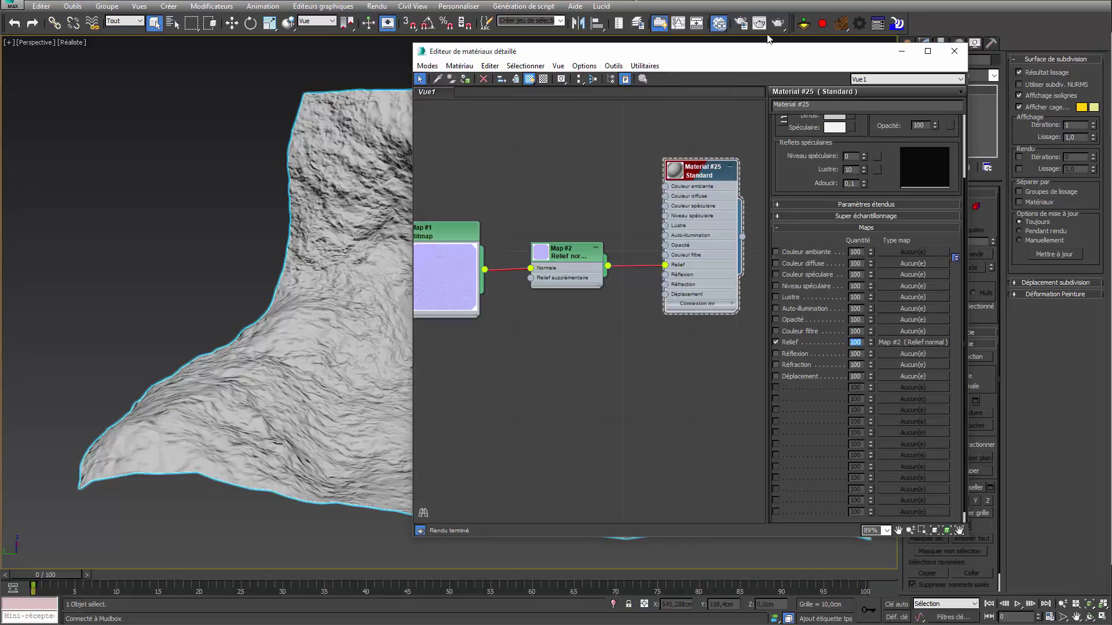
left_click(901, 51)
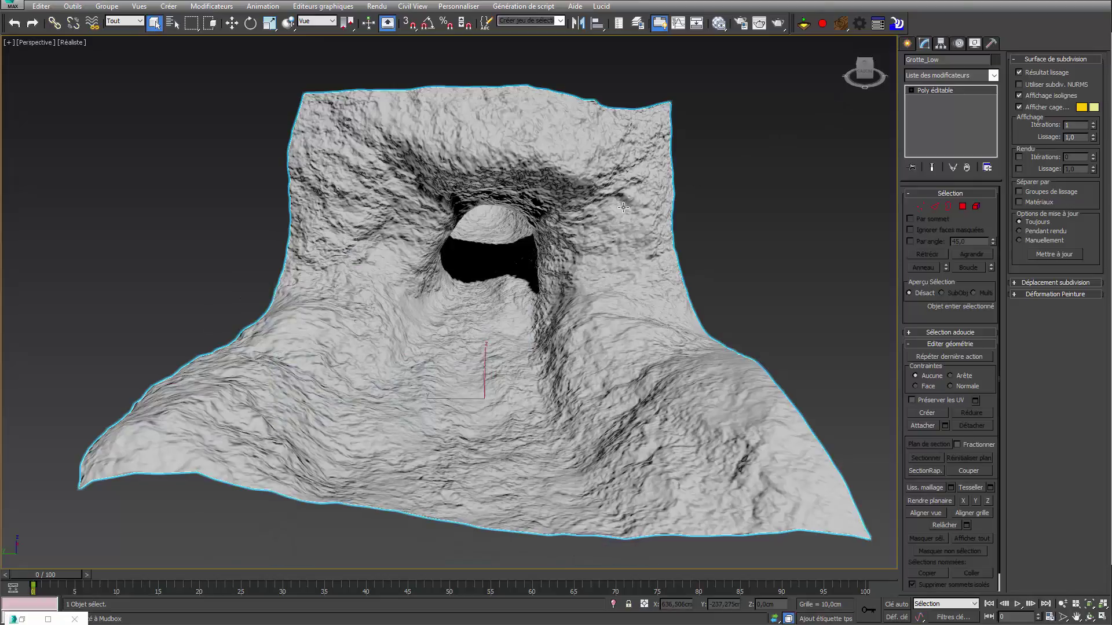
- Turn on viewport statistics and Edged Faces, then zoom and orbit around the cave opening
key("7")
mouse_move(80, 84)
middle_mouse_down("alt")
mouse_move(312, 262)
mouse_move(418, 261)
mouse_move(398, 259)
middle_mouse_up("alt")
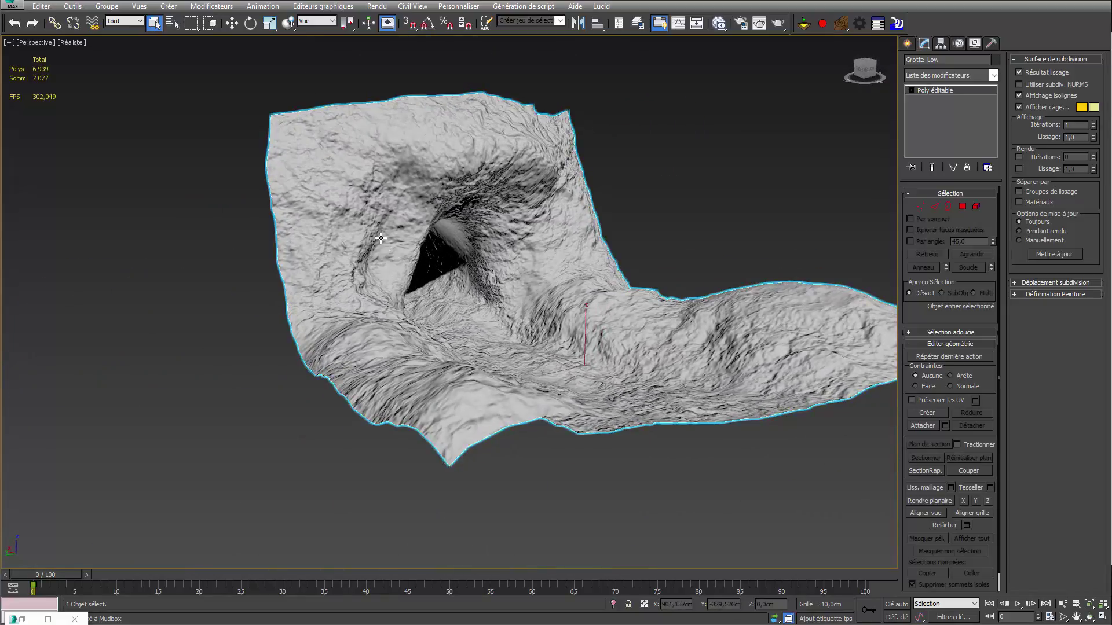
key("F4")
scroll(443, 196, "up", 5)
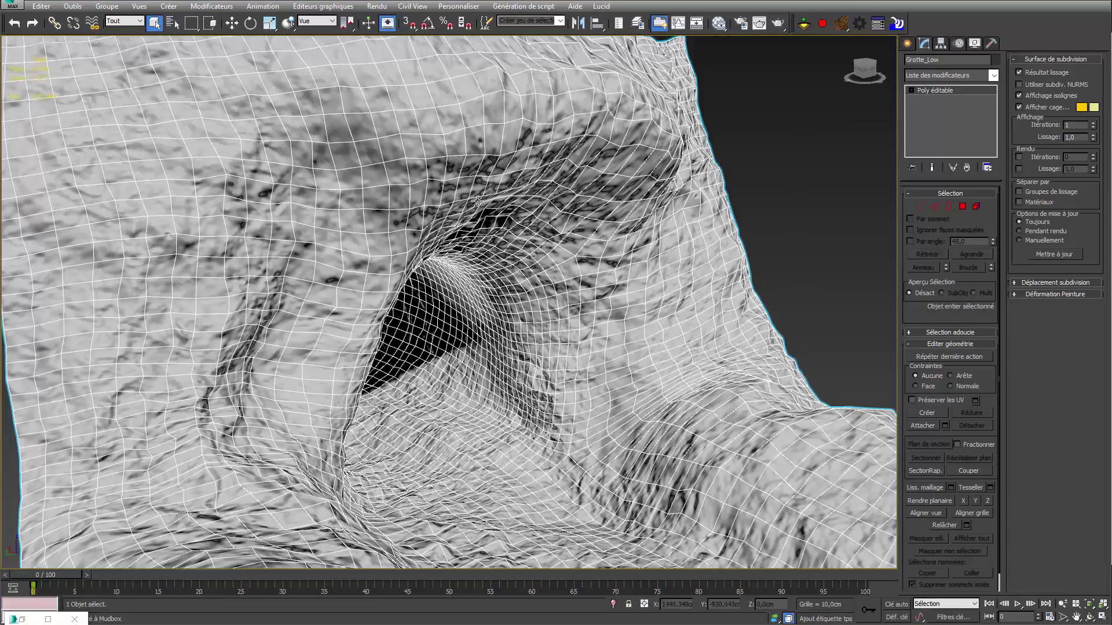
scroll(570, 222, "up", 2)
scroll(572, 222, "down", 4)
scroll(504, 249, "down", 4)
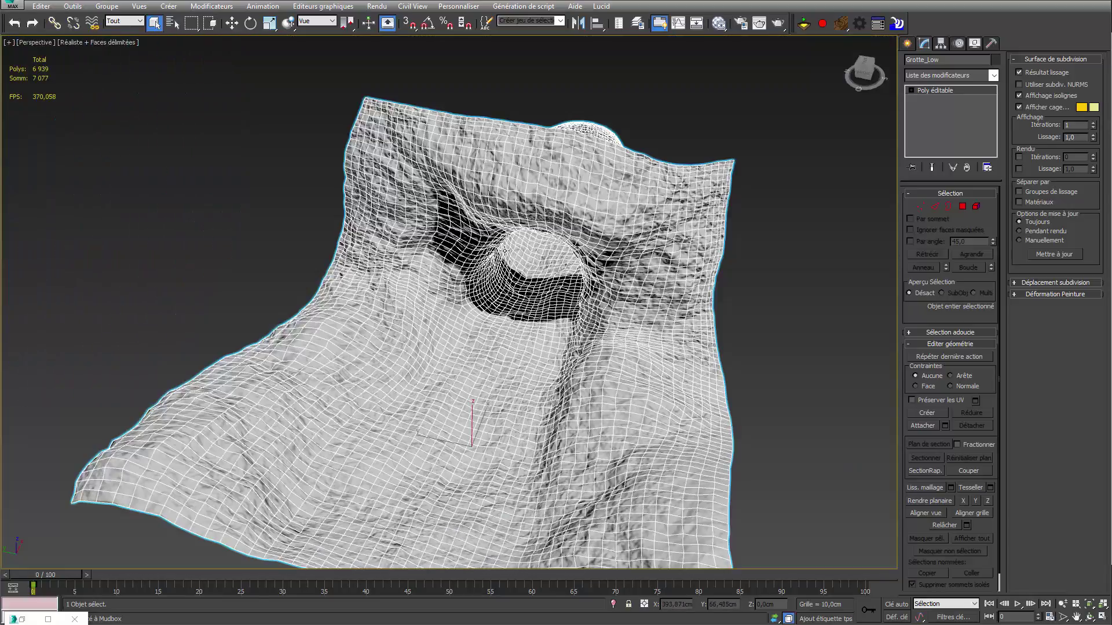
mouse_move(534, 252)
middle_mouse_down("alt")
mouse_move(566, 231)
mouse_move(991, 229)
mouse_move(819, 296)
mouse_move(433, 253)
middle_mouse_up("alt")
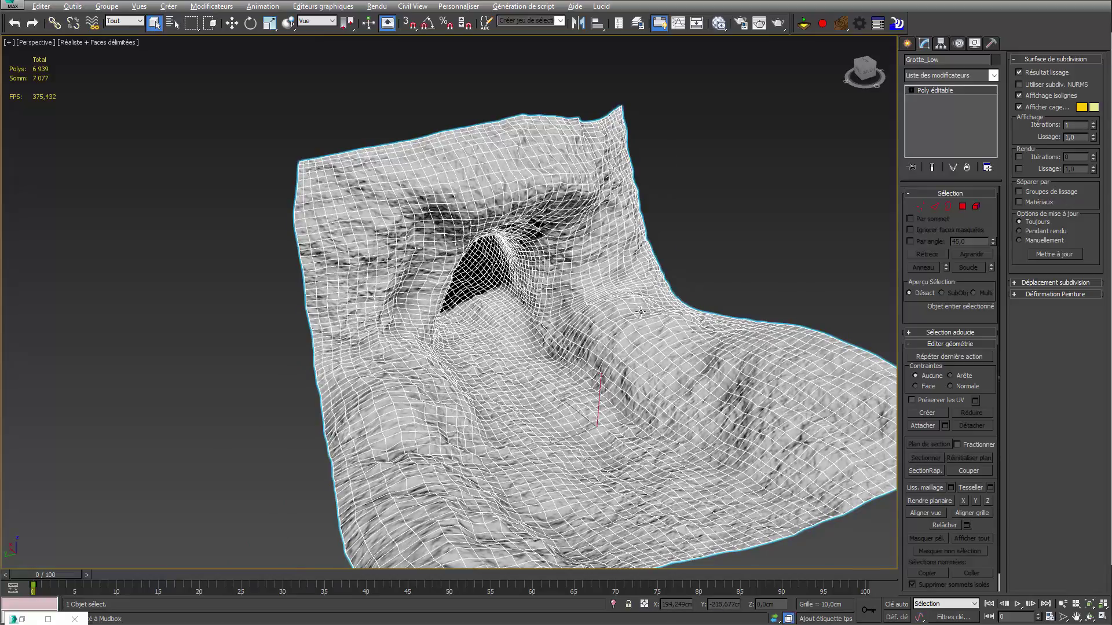
middle_click_drag(641, 313, 617, 303, "alt")
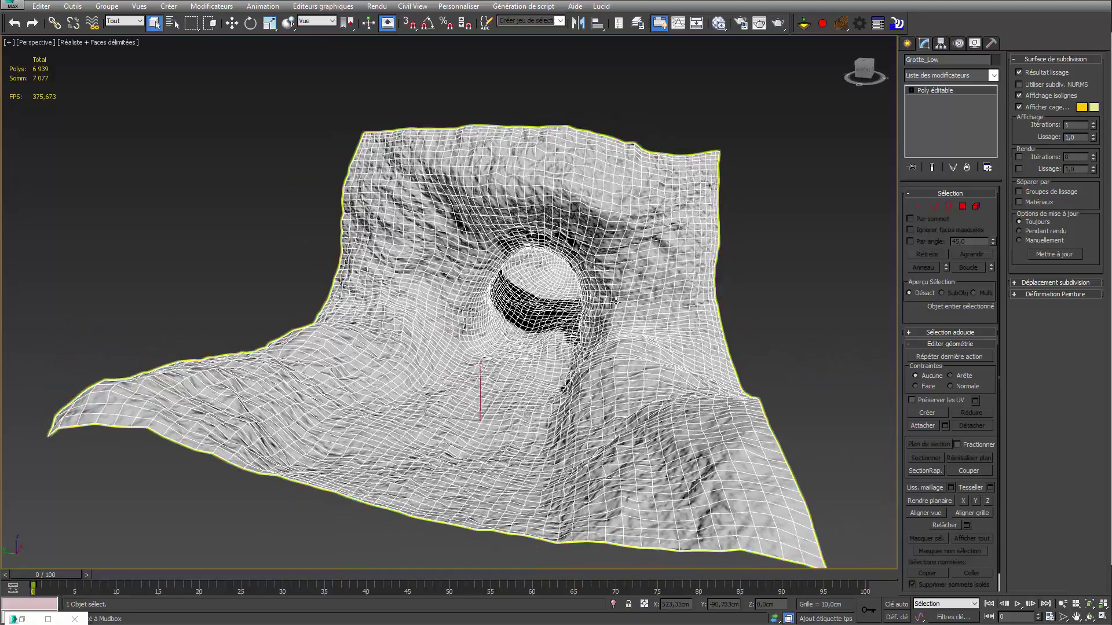
left_click(719, 23)
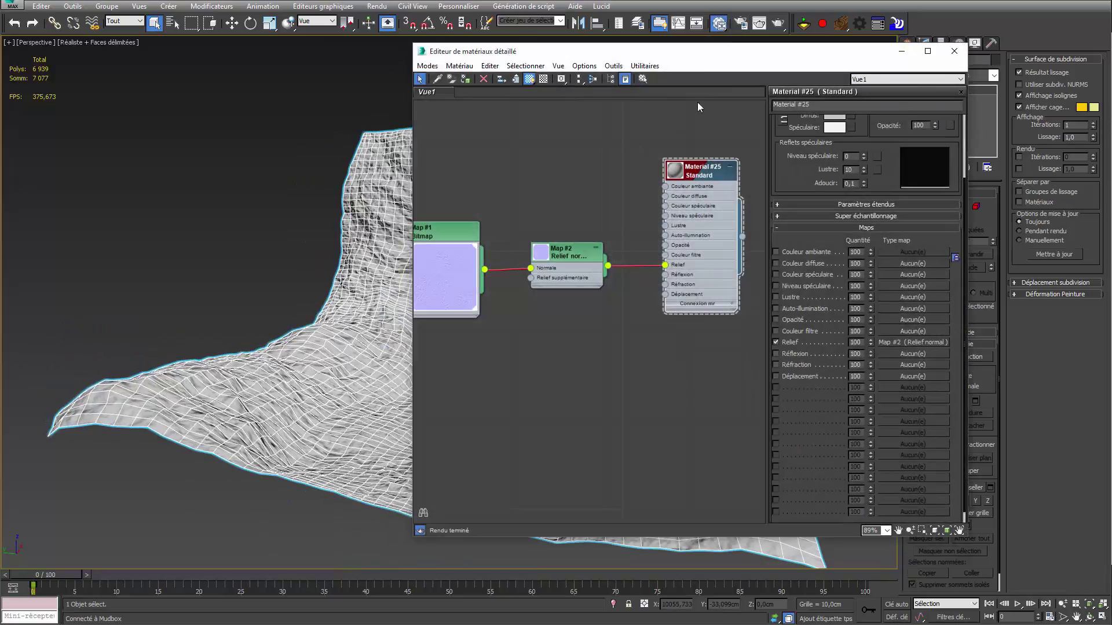
right_click(707, 180)
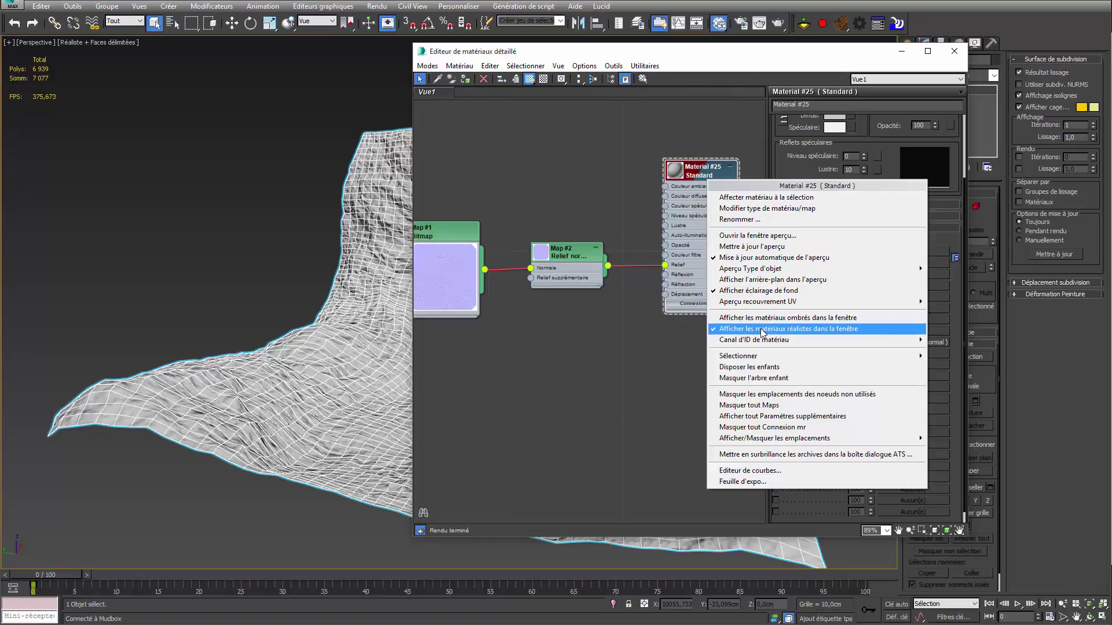
left_click(861, 329)
right_click(693, 177)
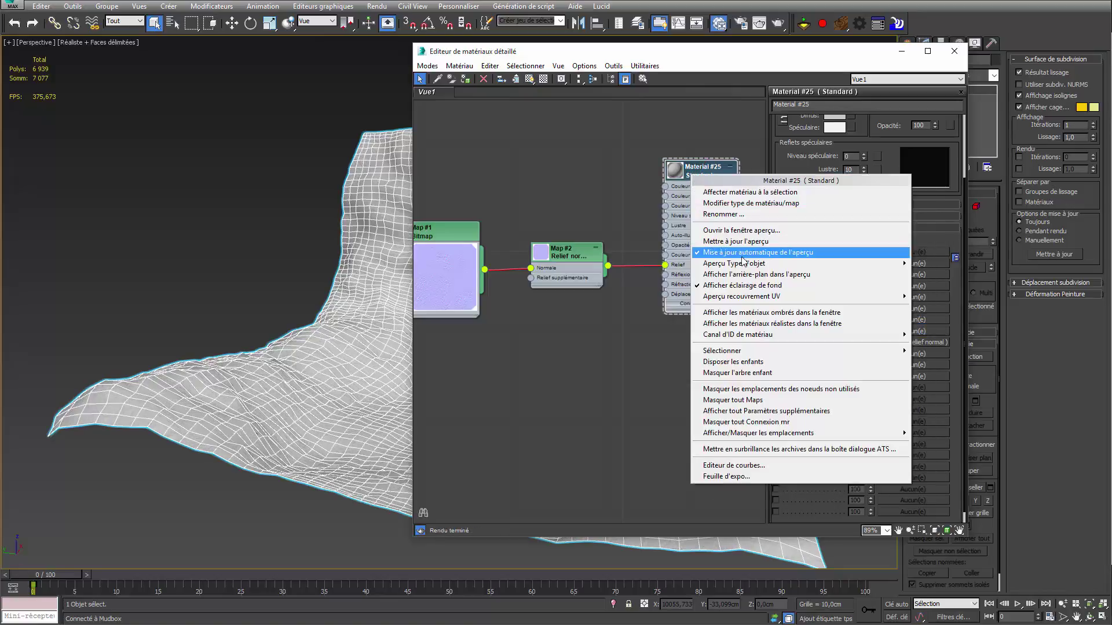
left_click(755, 330)
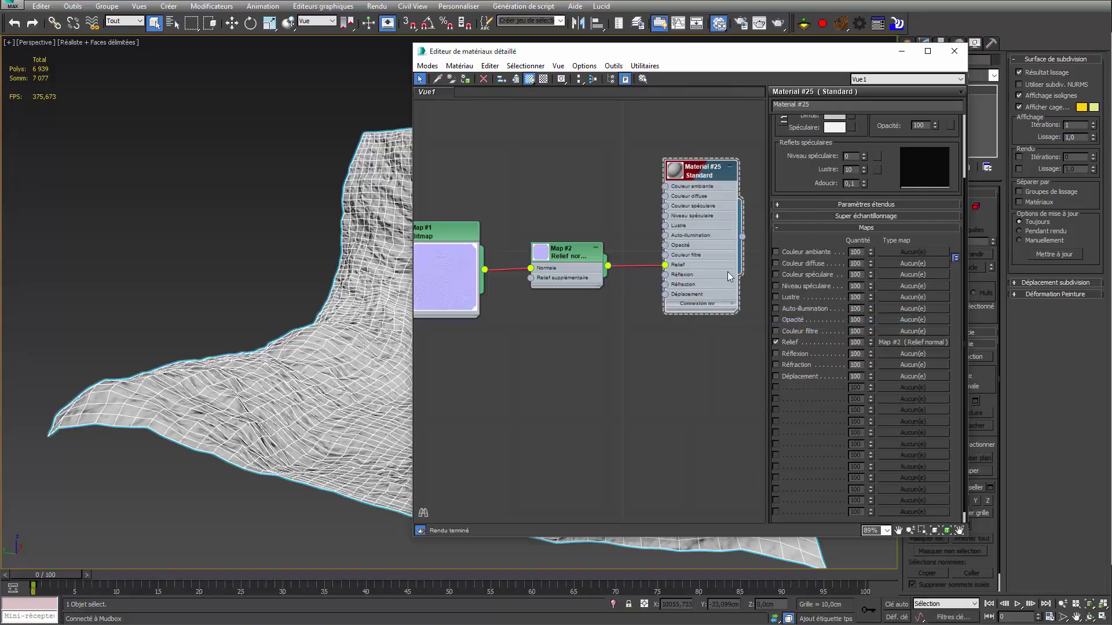
left_click(955, 51)
mouse_move(405, 310)
middle_mouse_down("alt")
mouse_move(421, 340)
mouse_move(404, 348)
mouse_move(664, 357)
mouse_move(808, 324)
middle_mouse_up("alt")
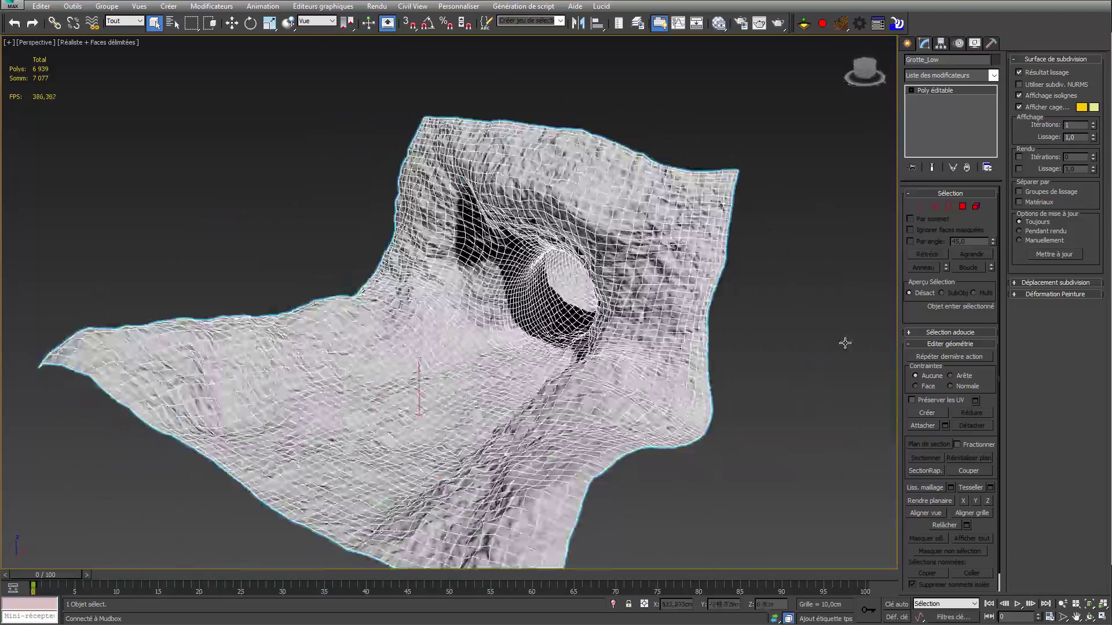